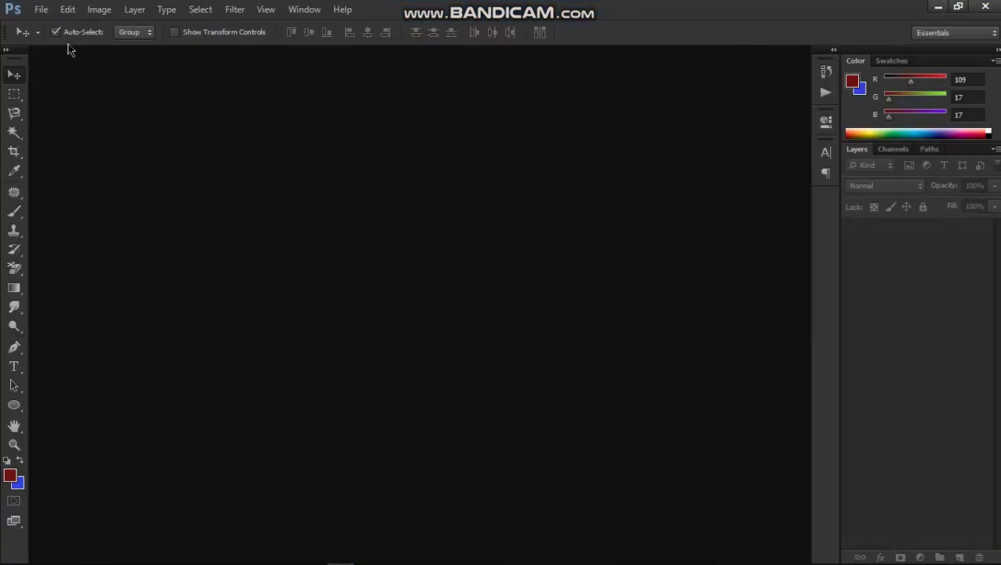
Open the sds portrait photo from the Desktop.
click(41, 10)
click(55, 40)
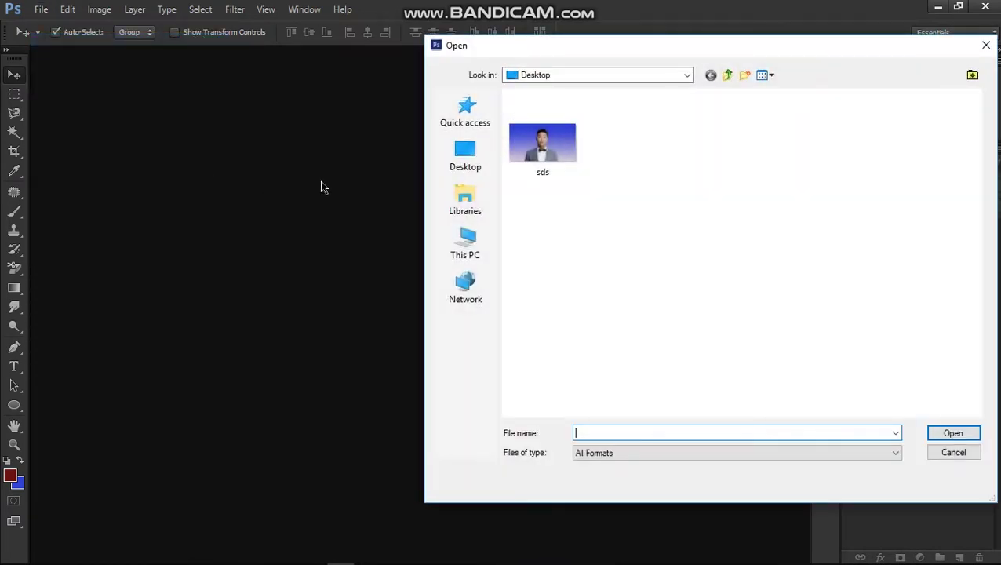
double_click(535, 154)
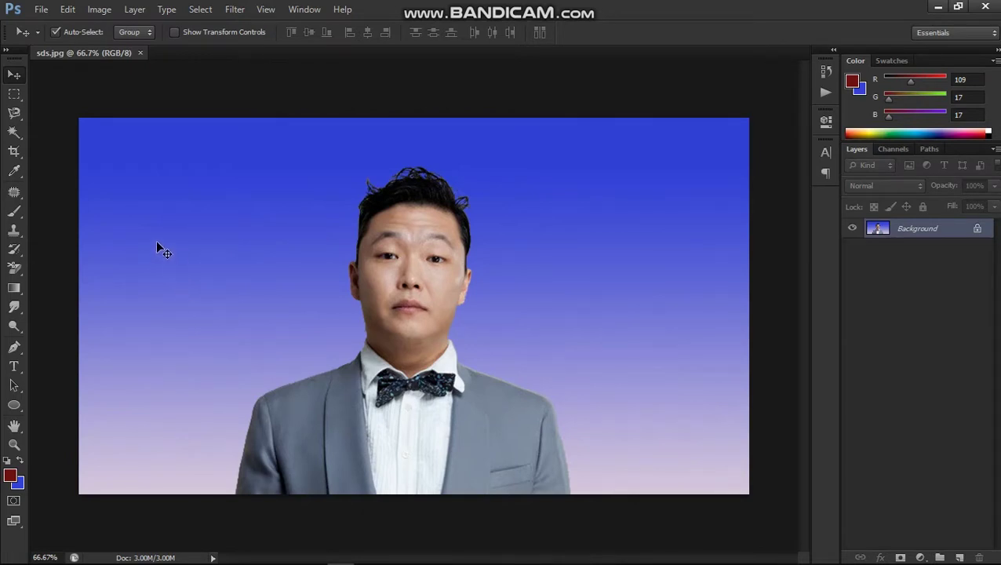
Set up a crop of the photo with the 2 x 3 (4 x 6) ratio and turn the crop box to portrait orientation.
click(14, 153)
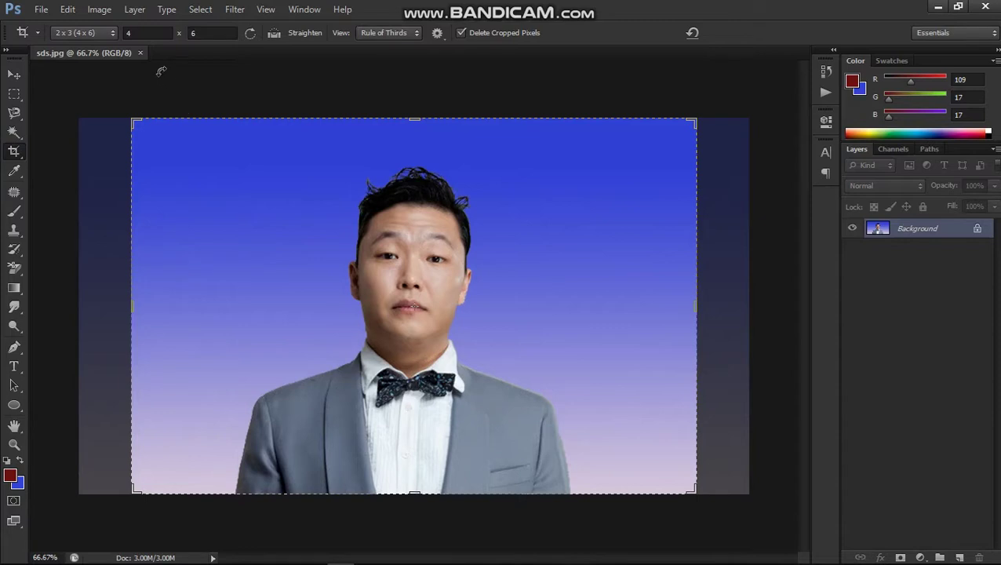
click(108, 32)
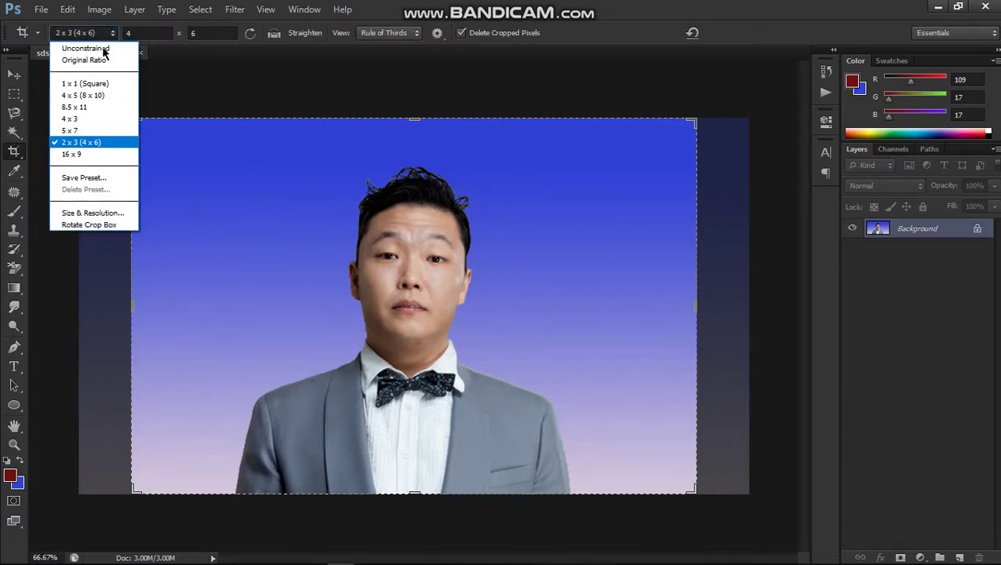
click(105, 142)
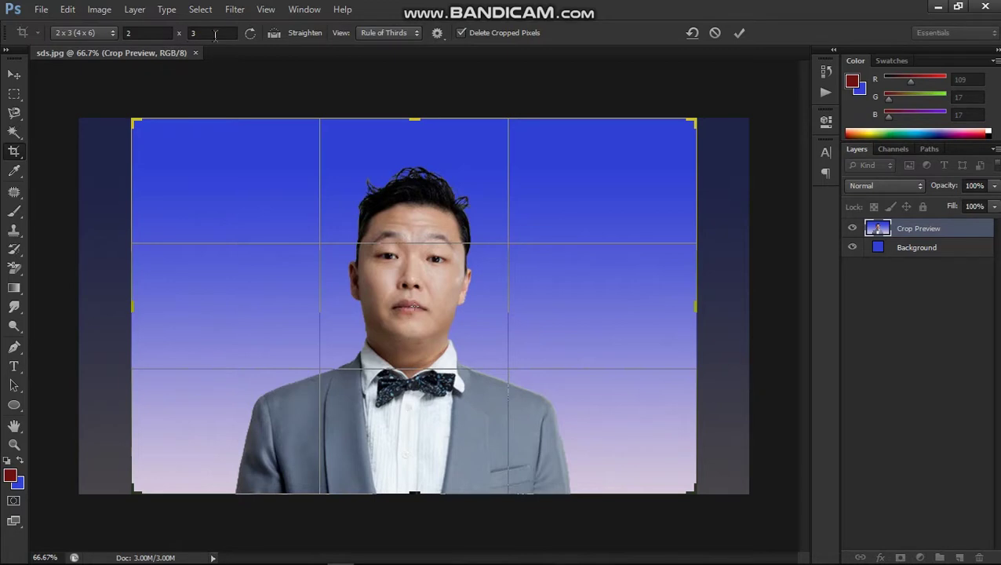
click(250, 34)
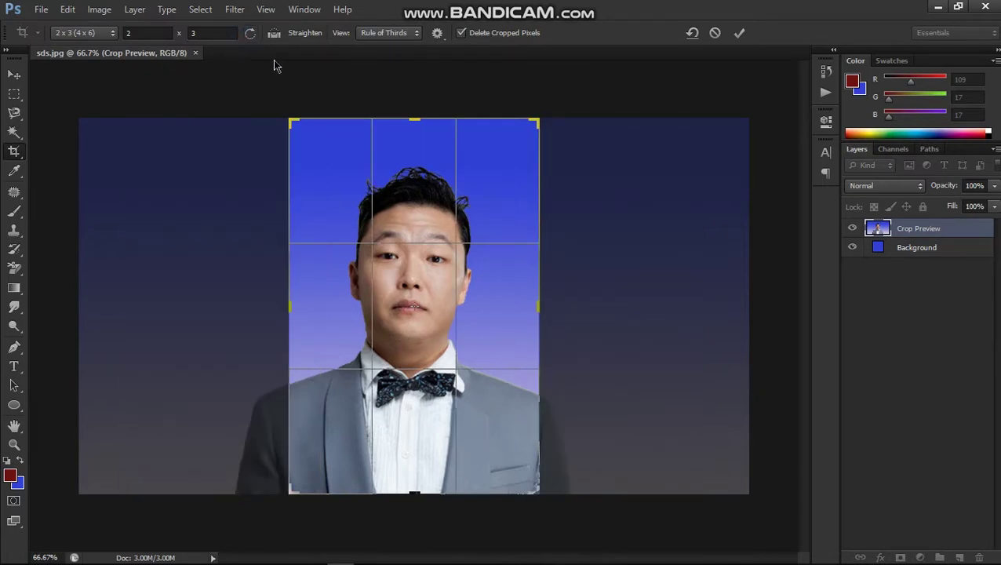
Set the crop ratio to 4 x 6, shift the photo slightly to centre the man in the crop box, and apply the crop.
double_click(141, 32)
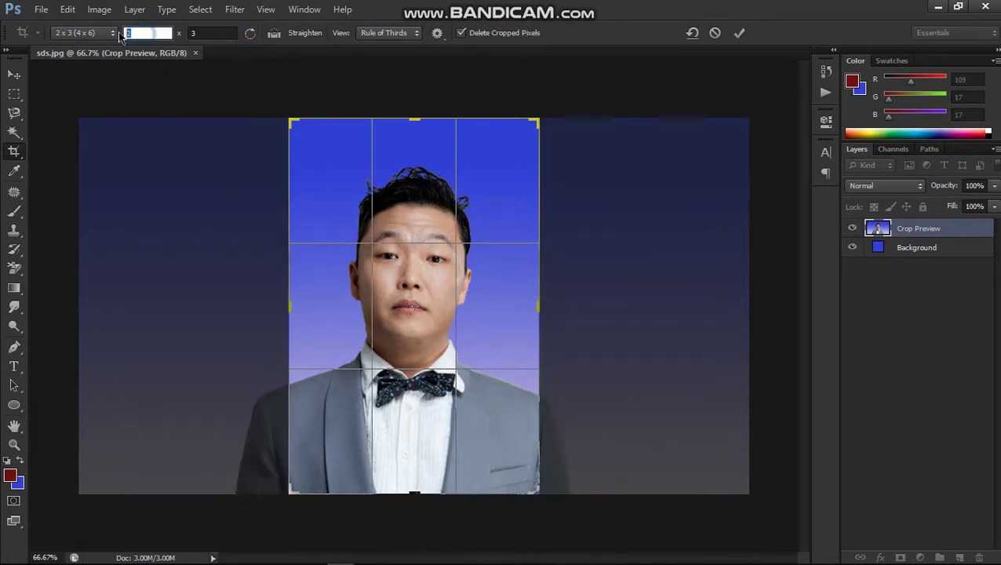
text(4)
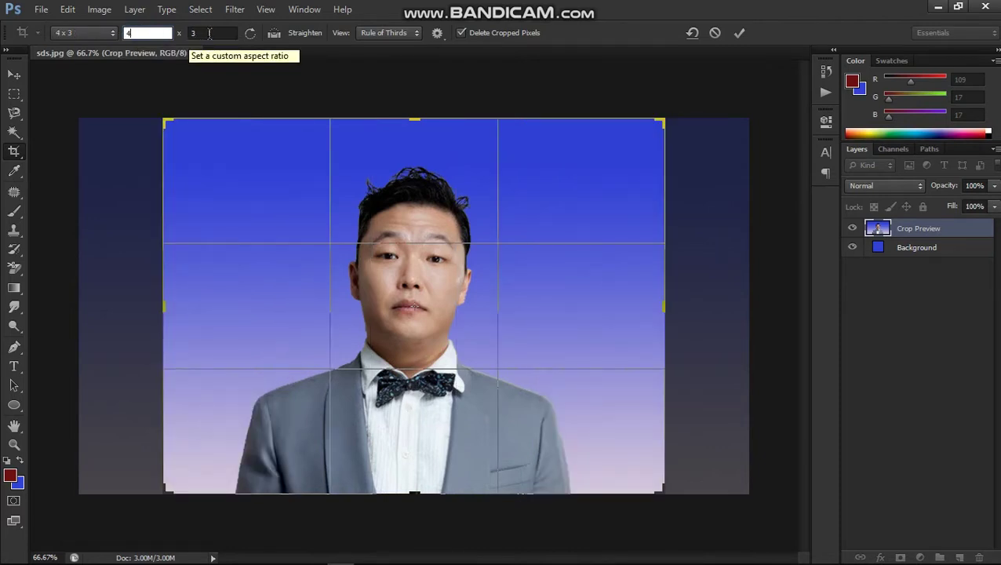
double_click(209, 33)
text(6)
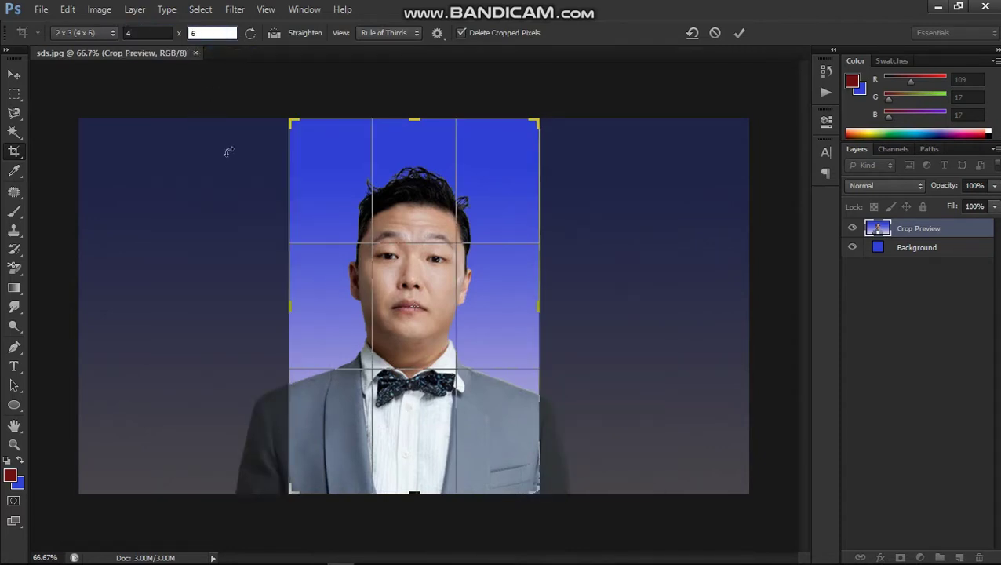
key(Return)
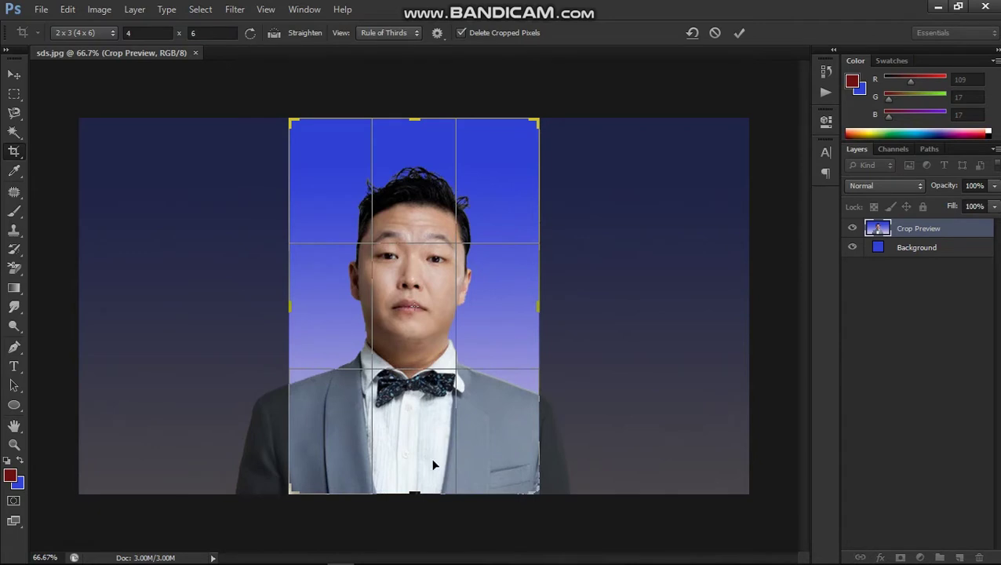
mouse_move(424, 433)
mouse_down()
mouse_move(436, 433)
mouse_move(427, 435)
mouse_up()
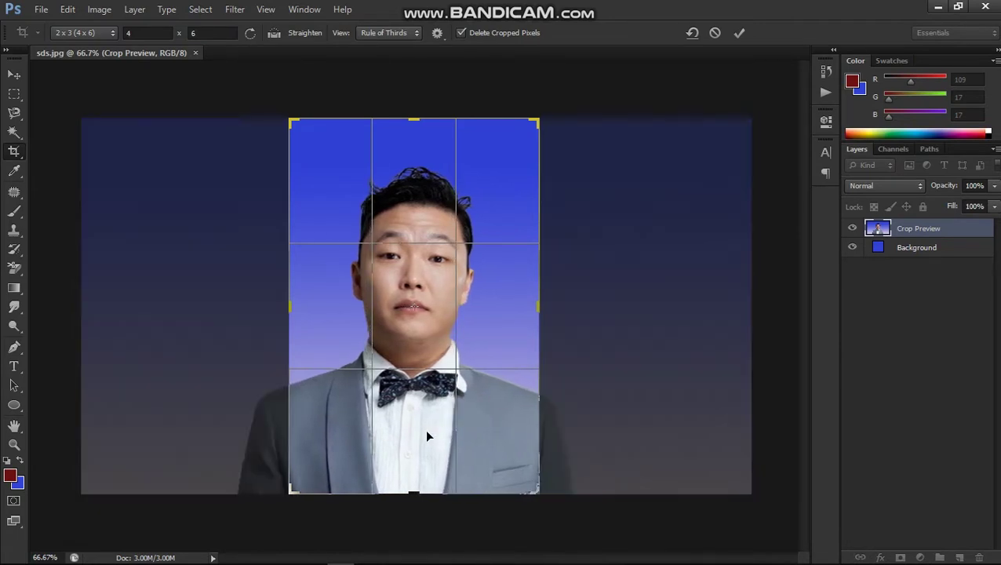
click(738, 35)
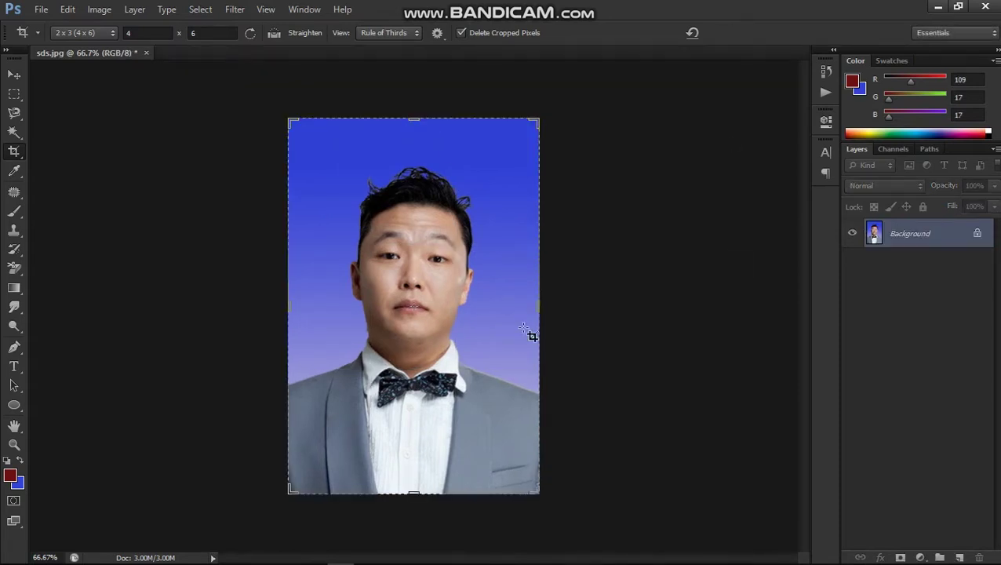
key(v)
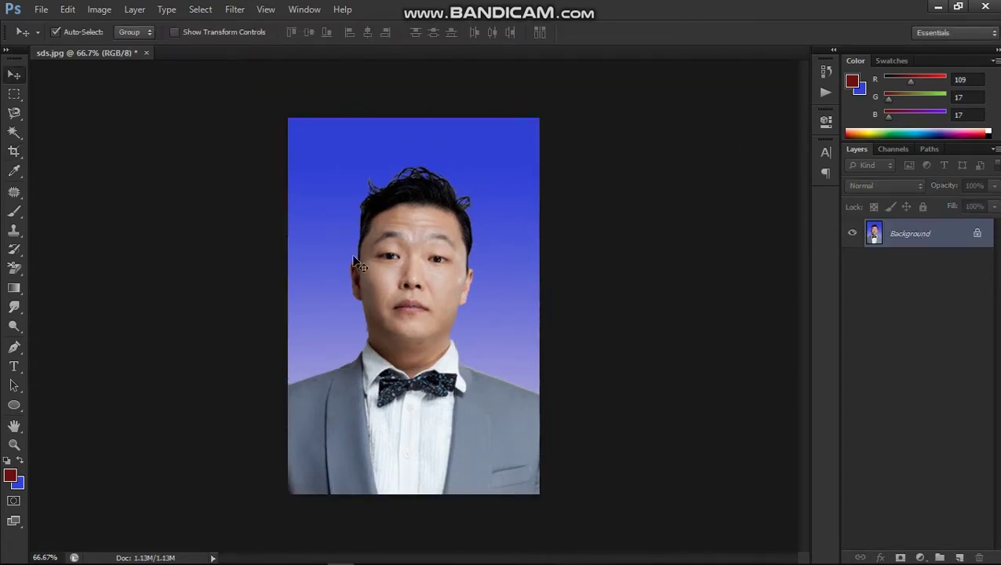
Save the cropped photo to the Desktop as a maximum-quality JPEG named sdsfasdf and close it.
click(41, 9)
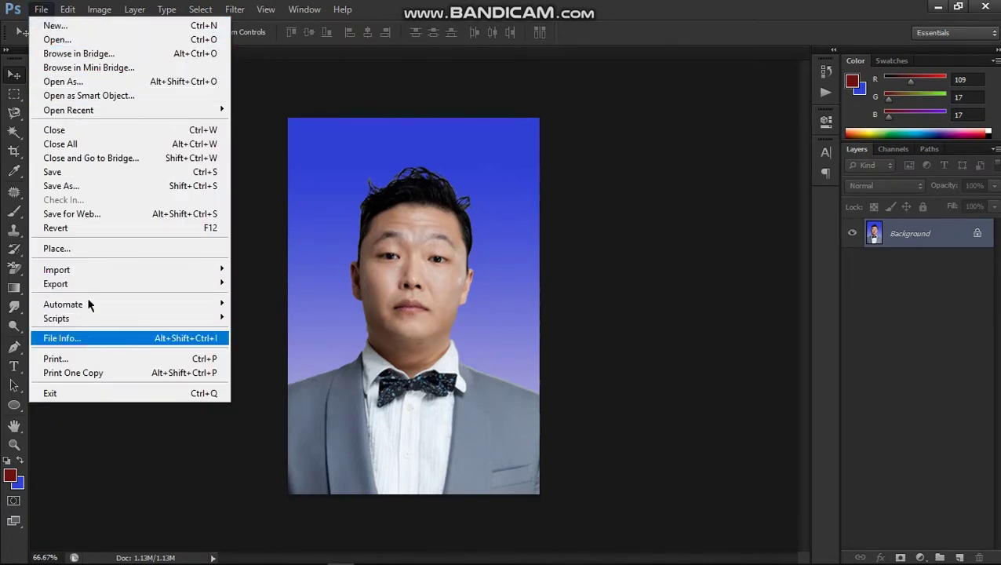
click(71, 186)
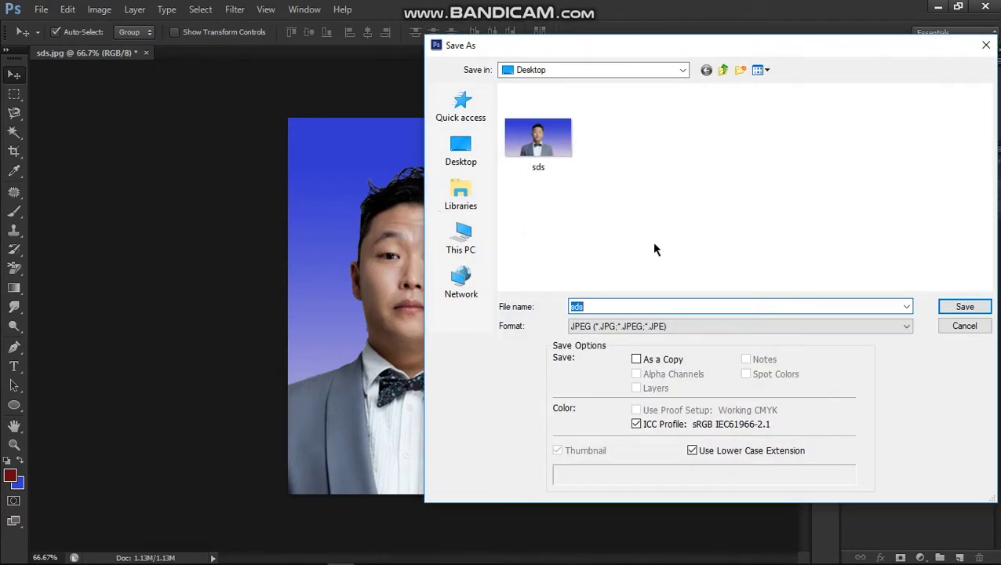
click(731, 305)
text(fasdf)
click(964, 307)
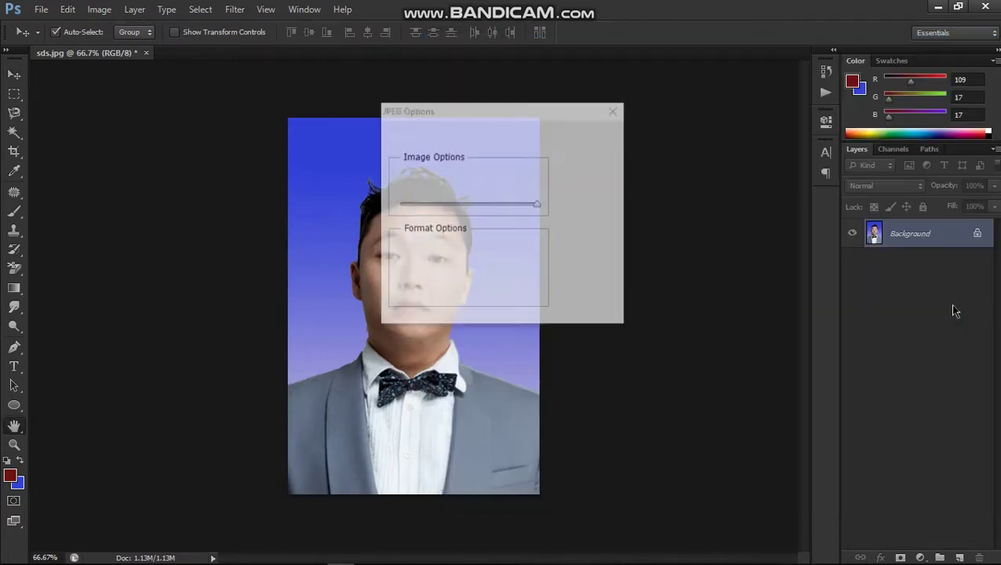
click(600, 137)
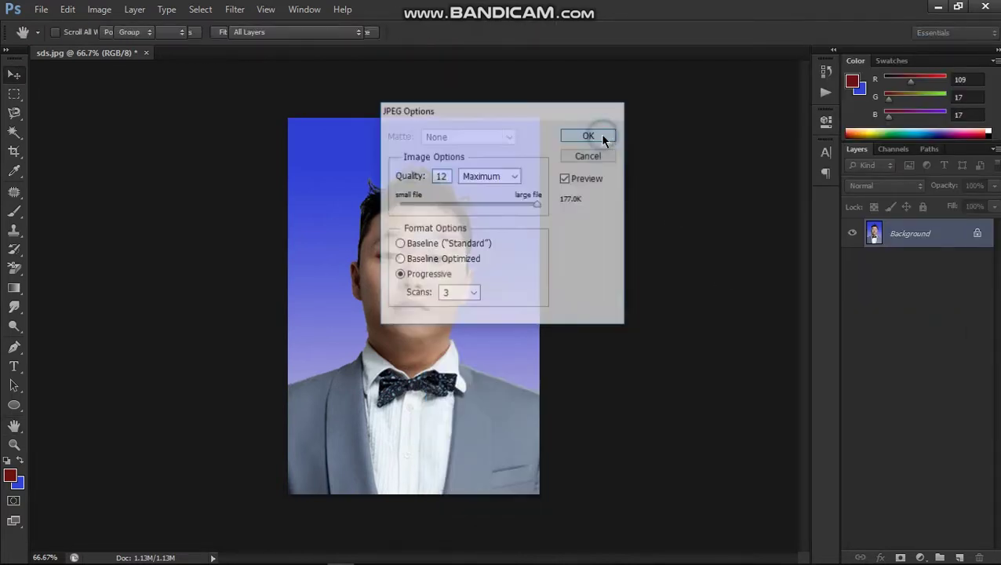
click(160, 53)
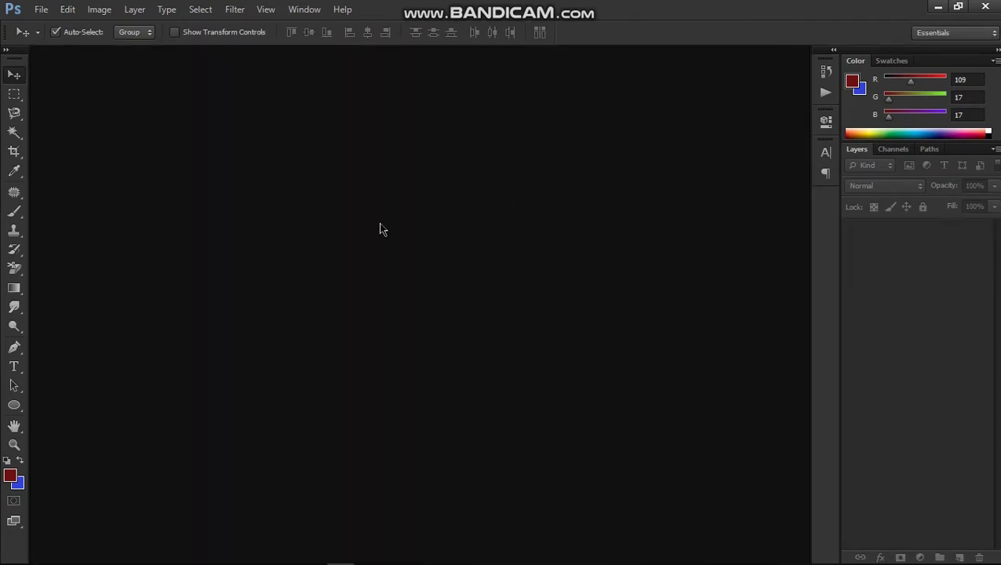
Create a new blank document 4 cm wide and 6 cm high with a white background.
click(41, 9)
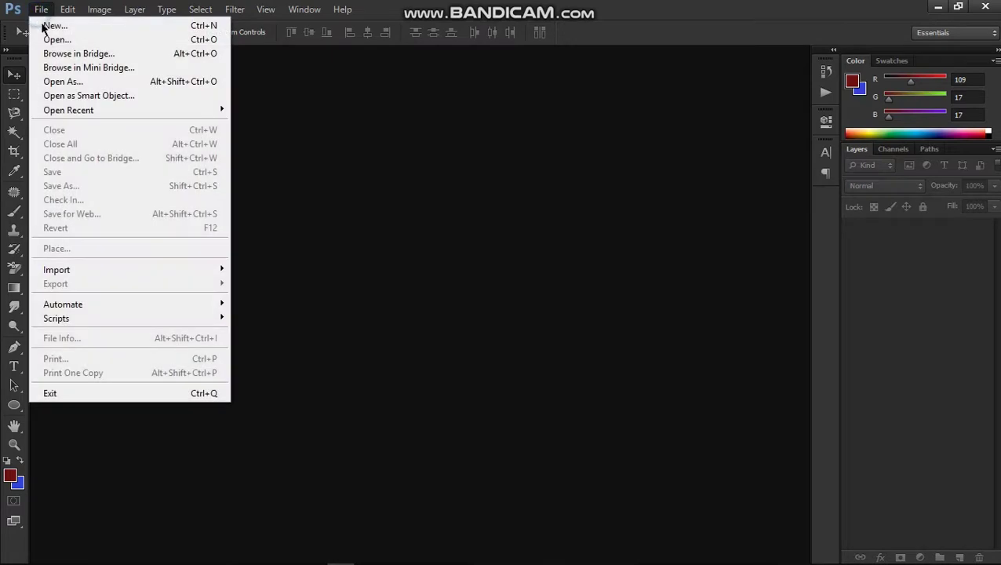
click(53, 25)
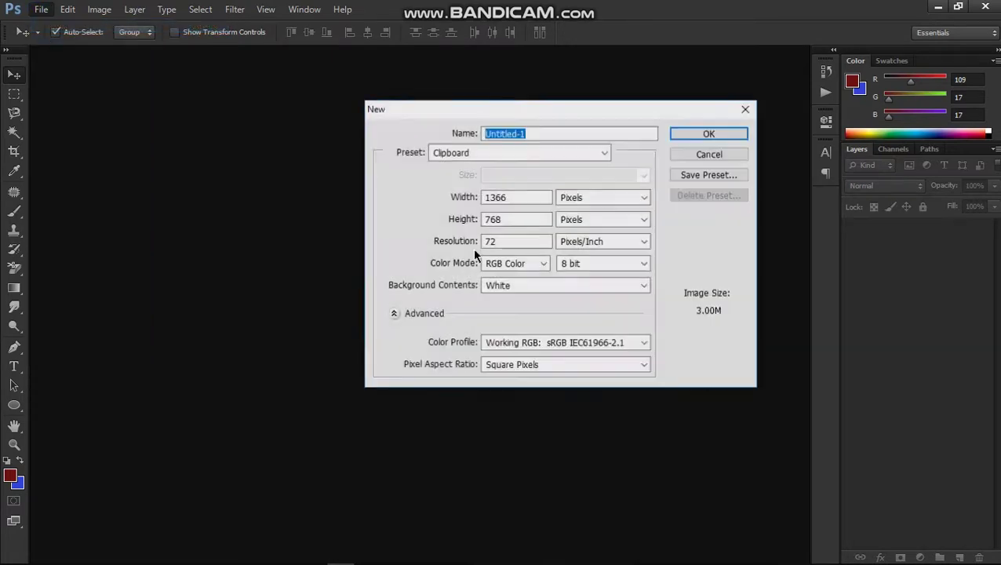
click(619, 196)
click(584, 235)
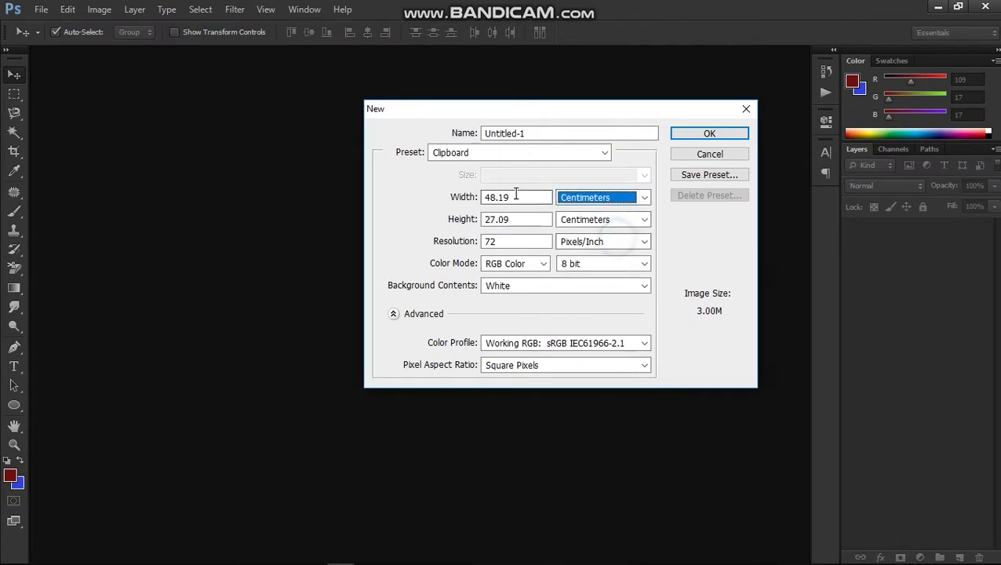
drag(513, 197, 481, 221)
text(4)
text(6)
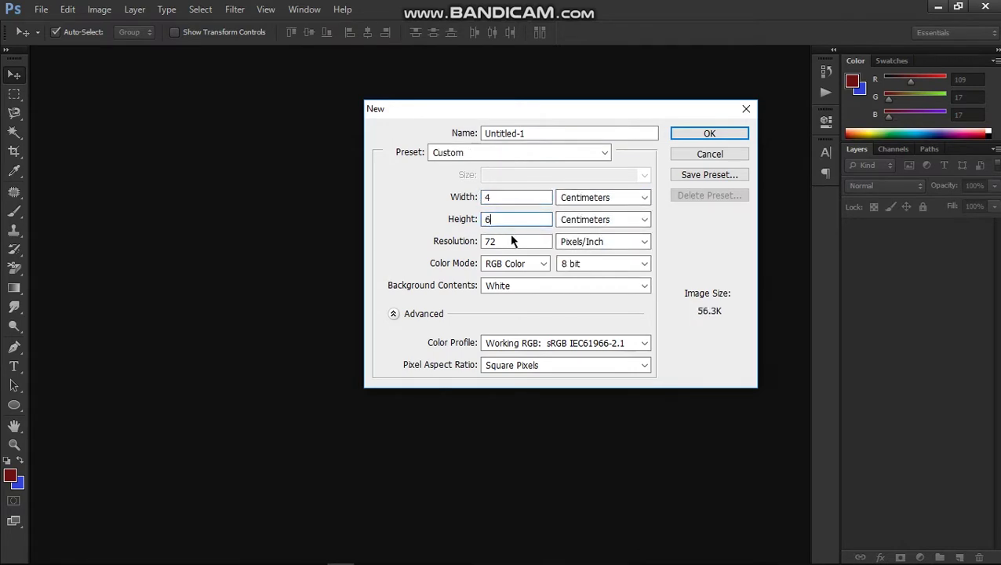
click(708, 136)
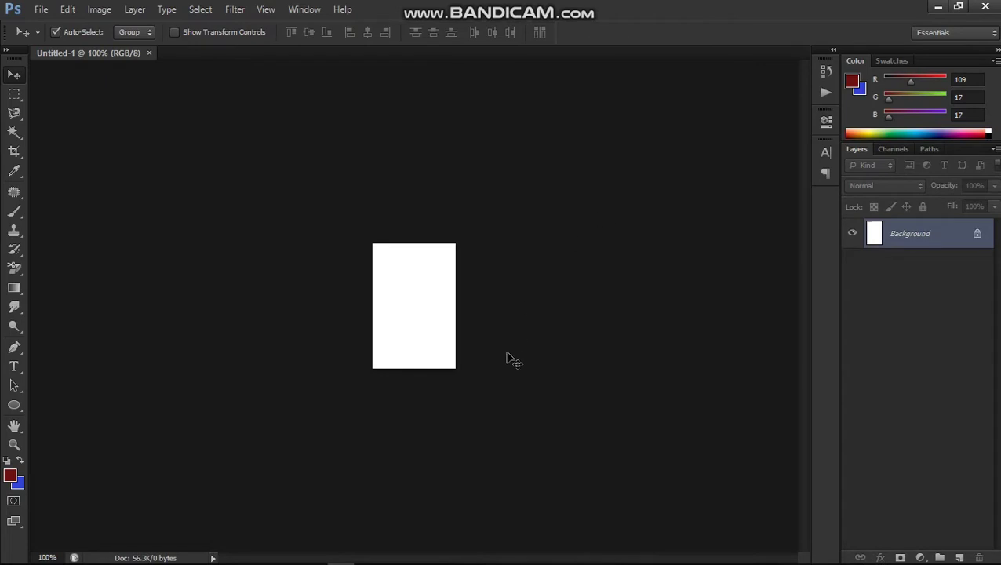
Open the cropped photo sdsfasdf from the Desktop alongside the blank document.
click(469, 317)
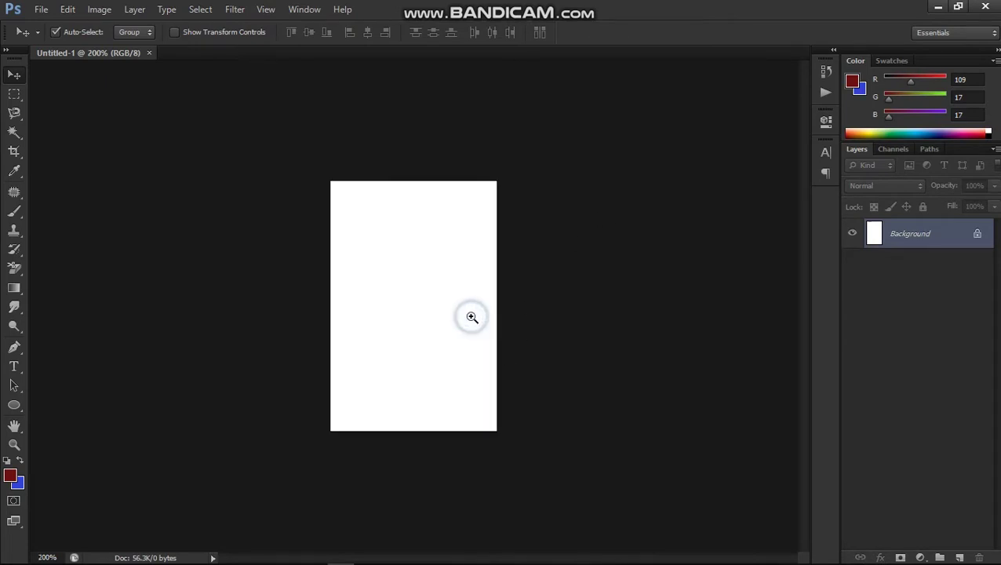
click(471, 317)
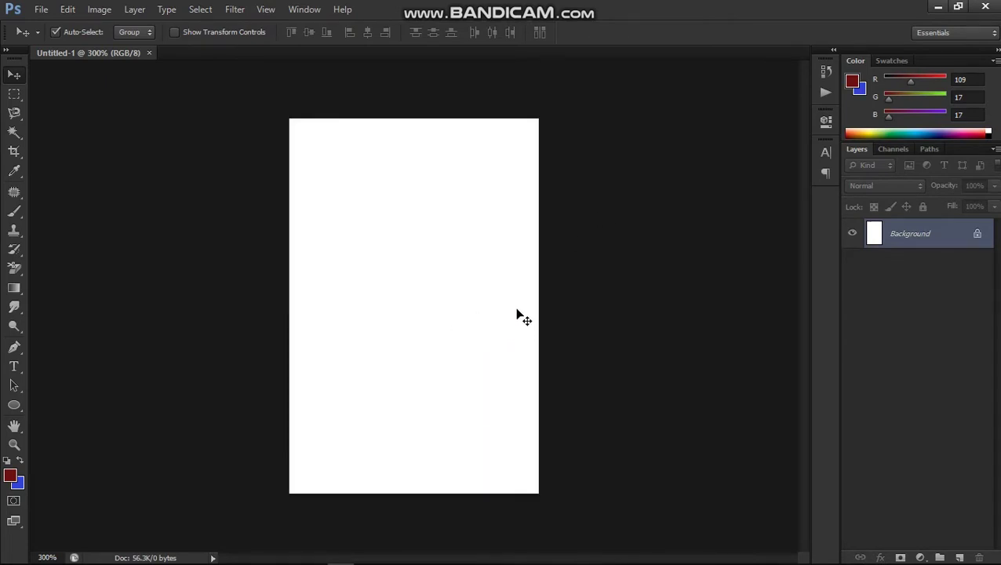
click(40, 10)
click(49, 40)
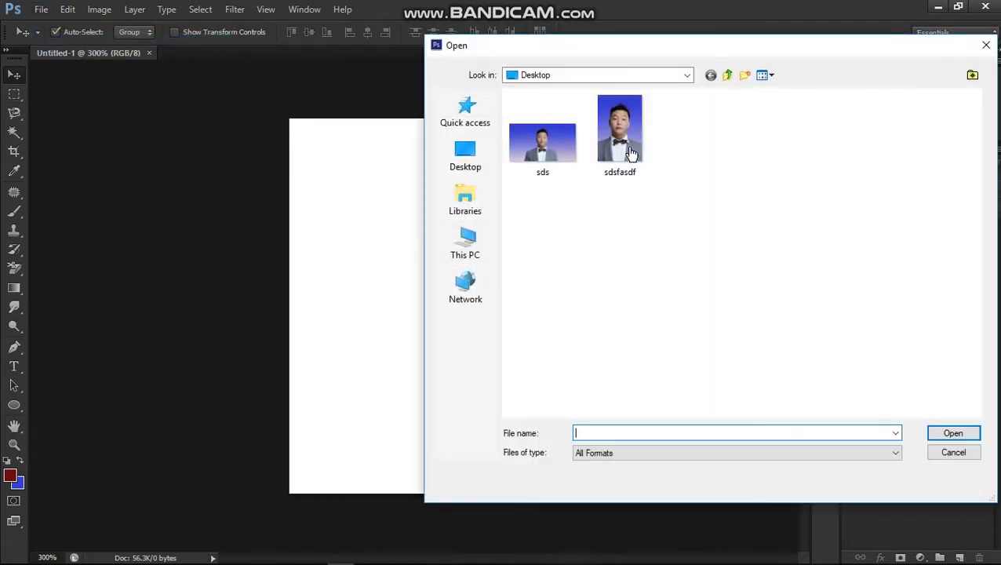
double_click(620, 133)
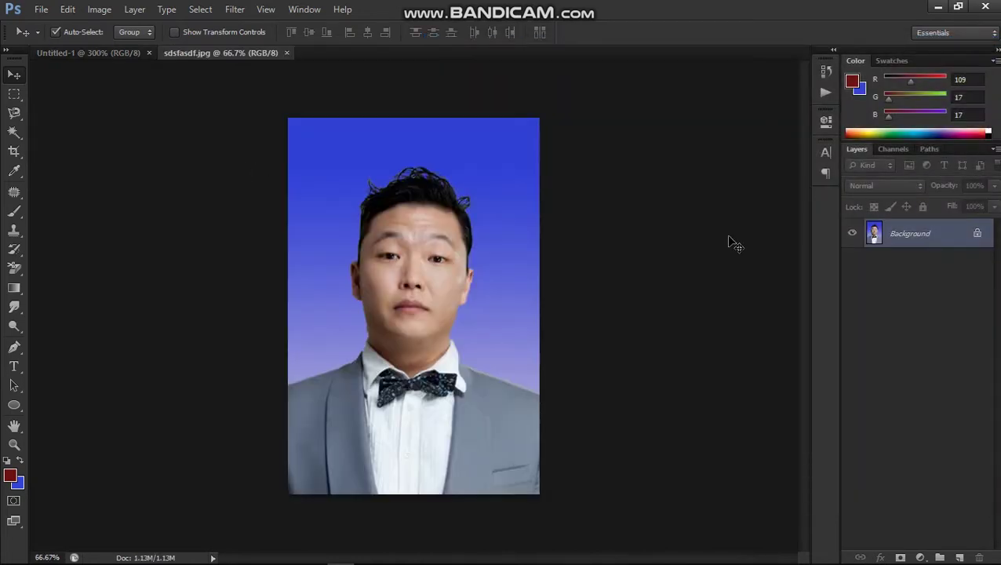
Convert the photo's locked background to a regular layer and place it into the Untitled-1 document.
double_click(926, 234)
click(634, 171)
drag(335, 173, 440, 259)
Scale the oversized photo layer down to about 17% with Free Transform so it fits inside the white canvas.
key(ctrl+t)
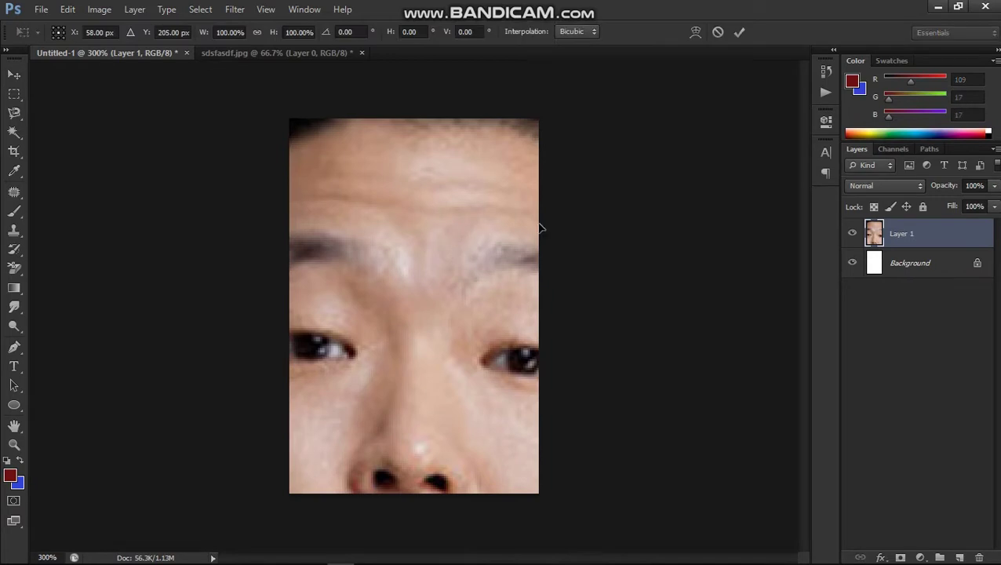
alt+click(554, 242)
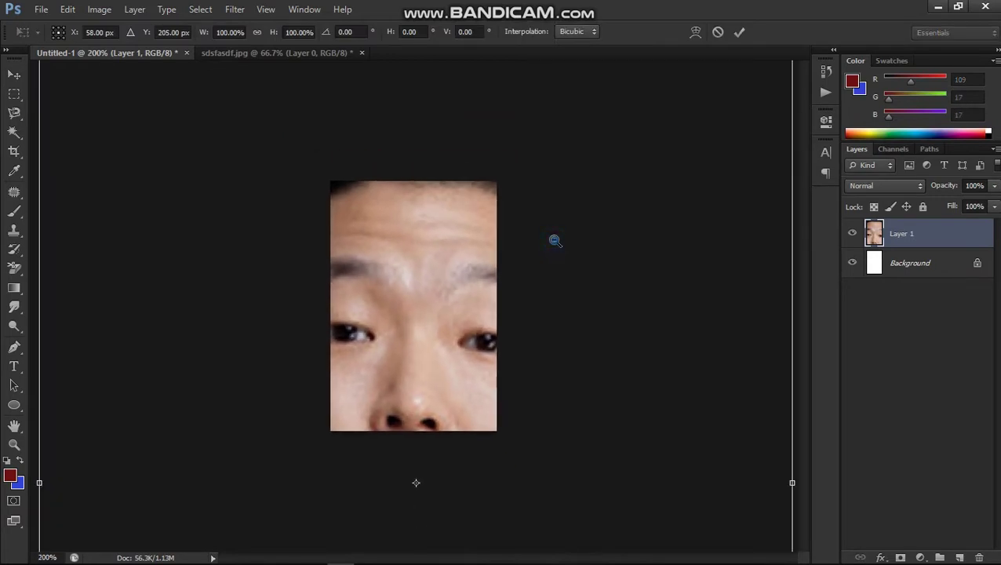
alt+click(554, 240)
drag(599, 116, 413, 270)
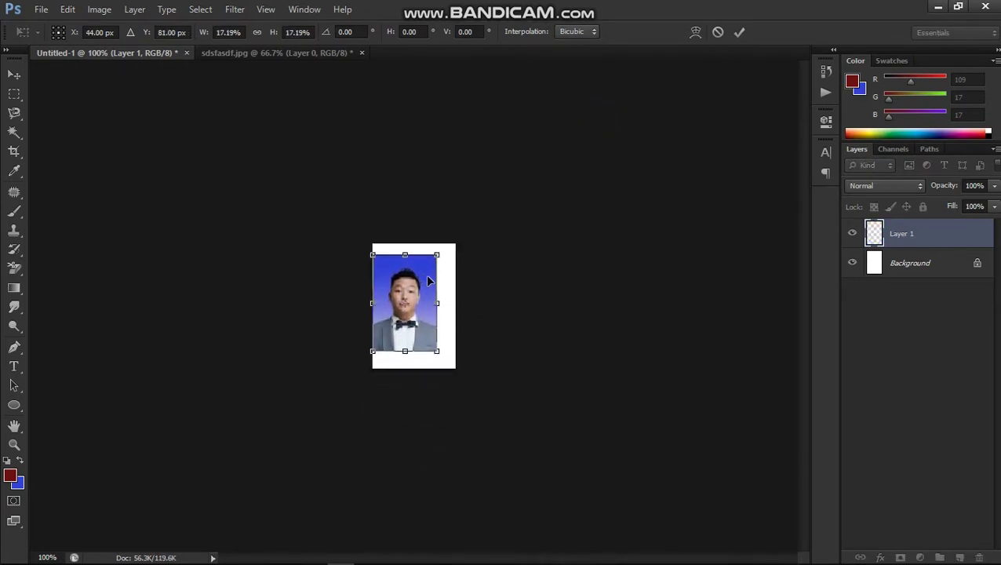
Enlarge the photo layer to about 20.5% of its original size to fill most of the canvas.
ctrl+click(475, 274)
ctrl+click(473, 273)
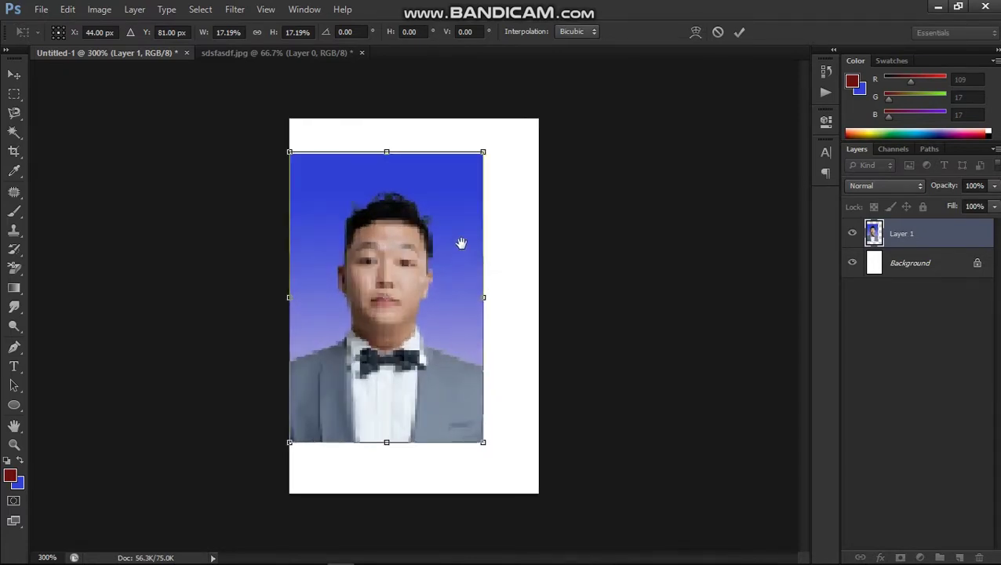
drag(486, 148, 537, 117)
drag(458, 276, 477, 302)
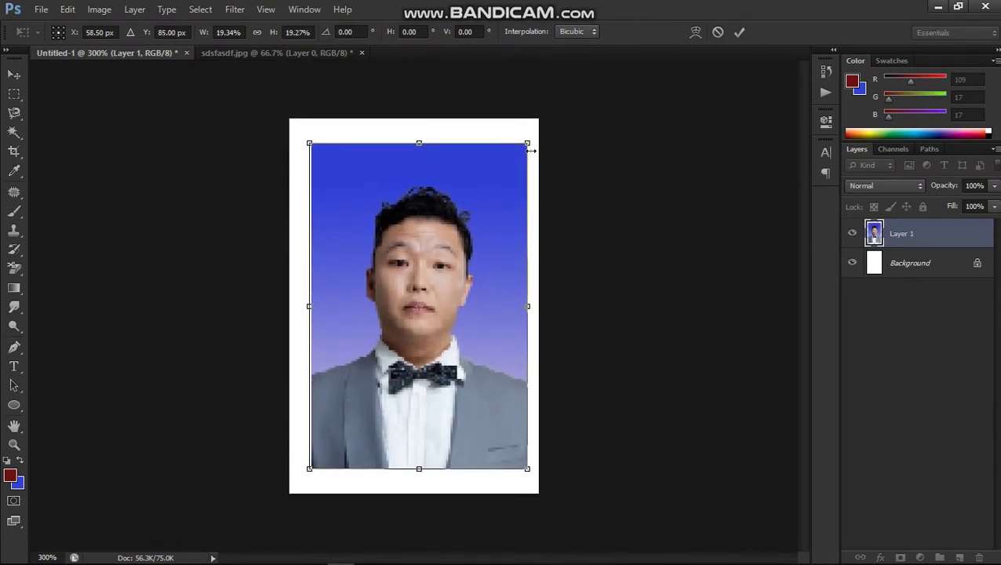
drag(528, 146, 541, 120)
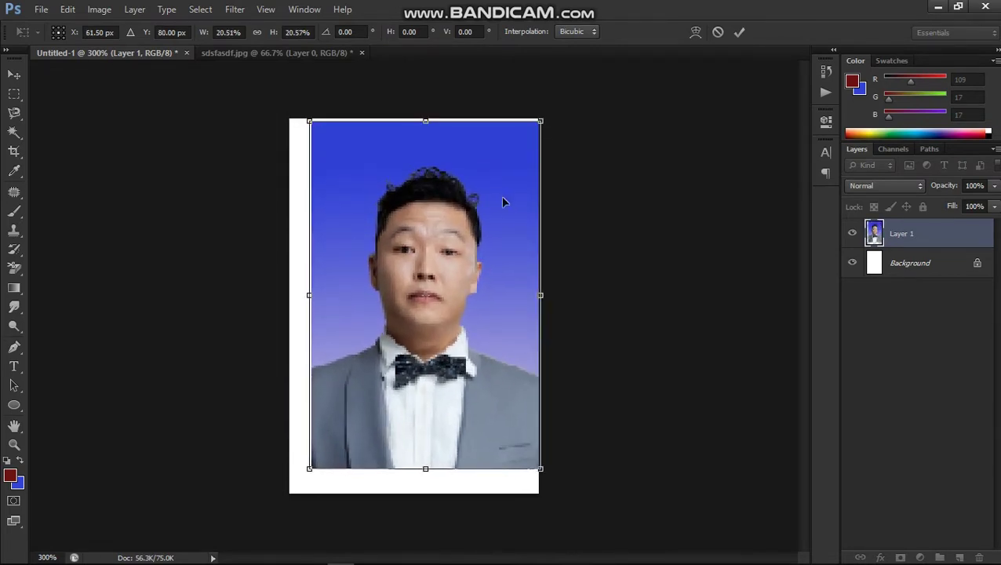
Centre the photo layer on the white canvas, scale it to 20.70%, and apply the transform.
drag(512, 226, 497, 230)
key(Right)
key(Down)
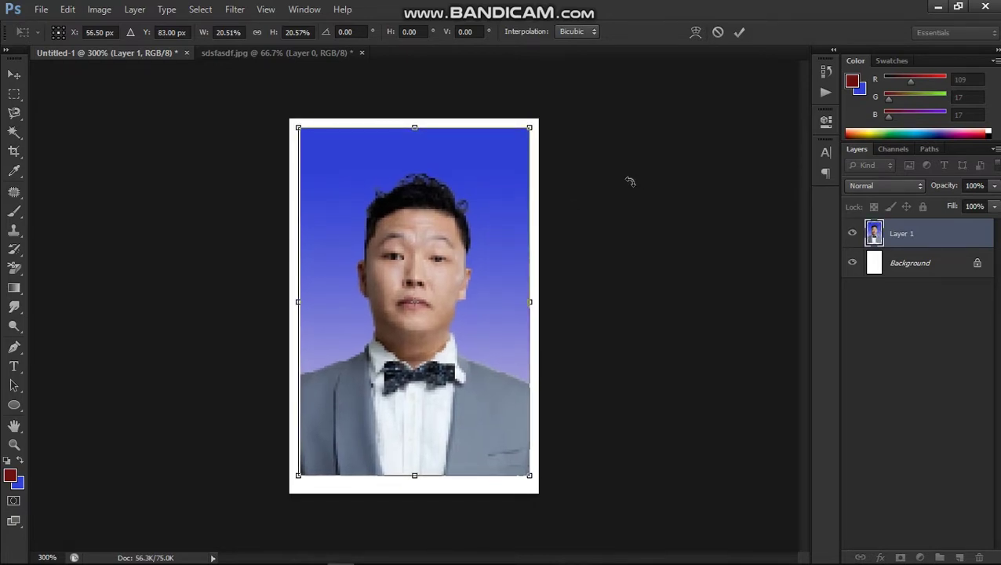
drag(529, 127, 532, 125)
key(Left)
key(Down)
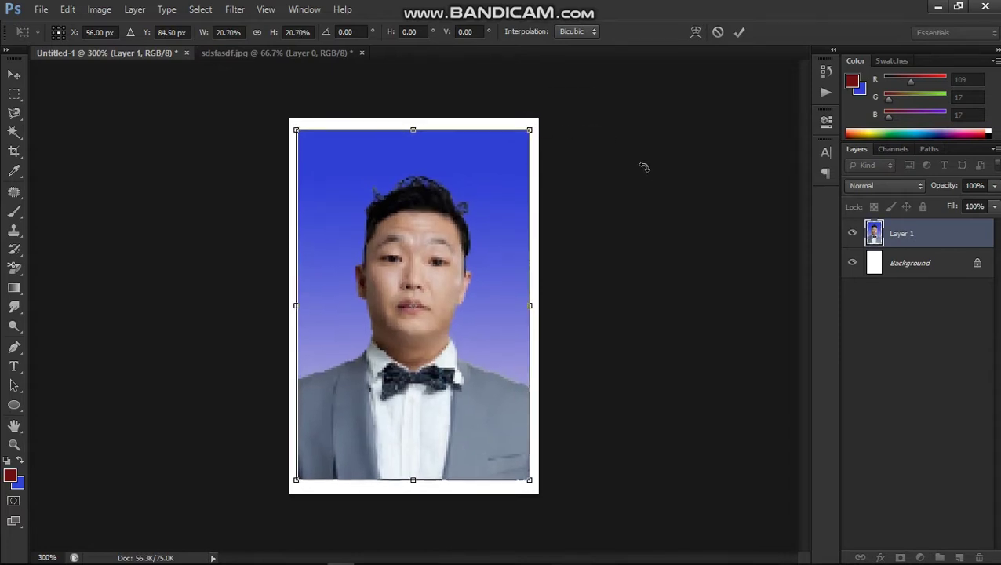
click(741, 34)
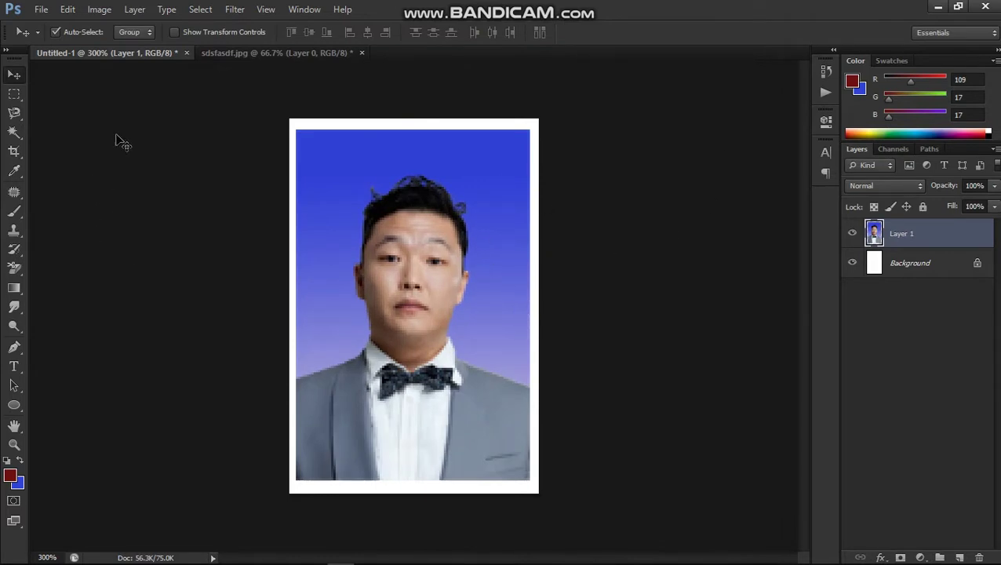
Define the white-bordered photo as a pattern named 4*6.
click(74, 11)
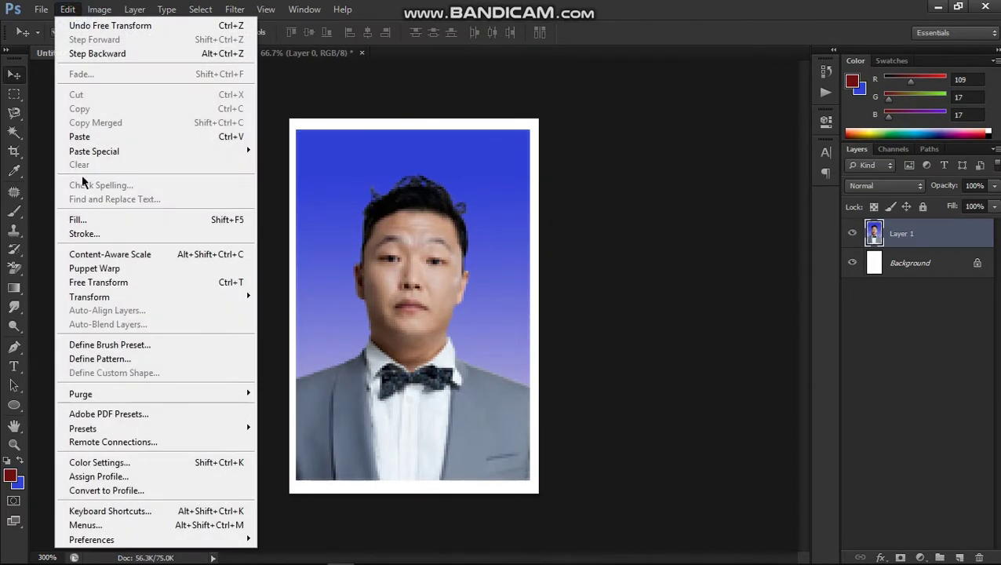
click(129, 365)
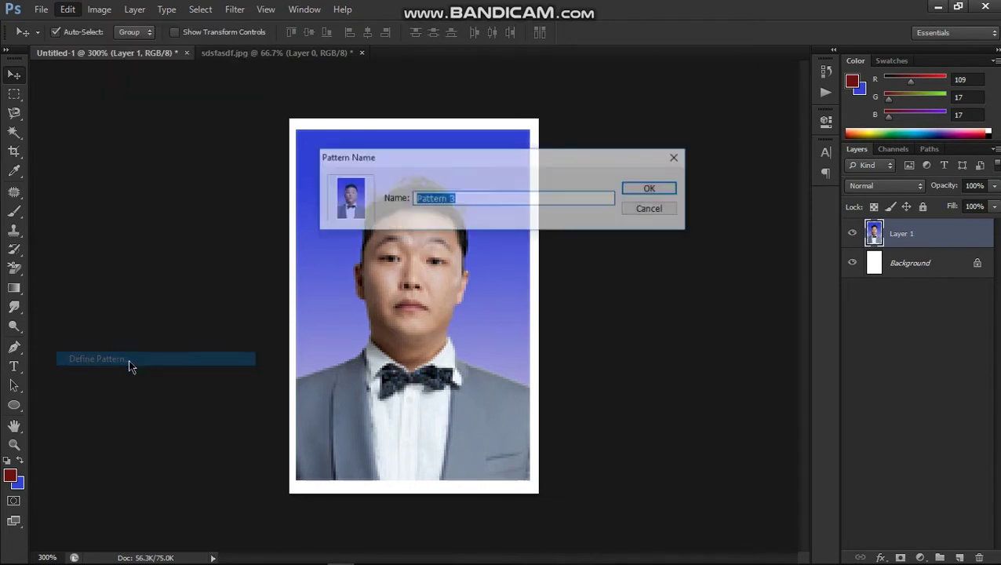
click(470, 198)
key(BackSpace)
key(BackSpace)
key(BackSpace)
key(BackSpace)
key(BackSpace)
key(BackSpace)
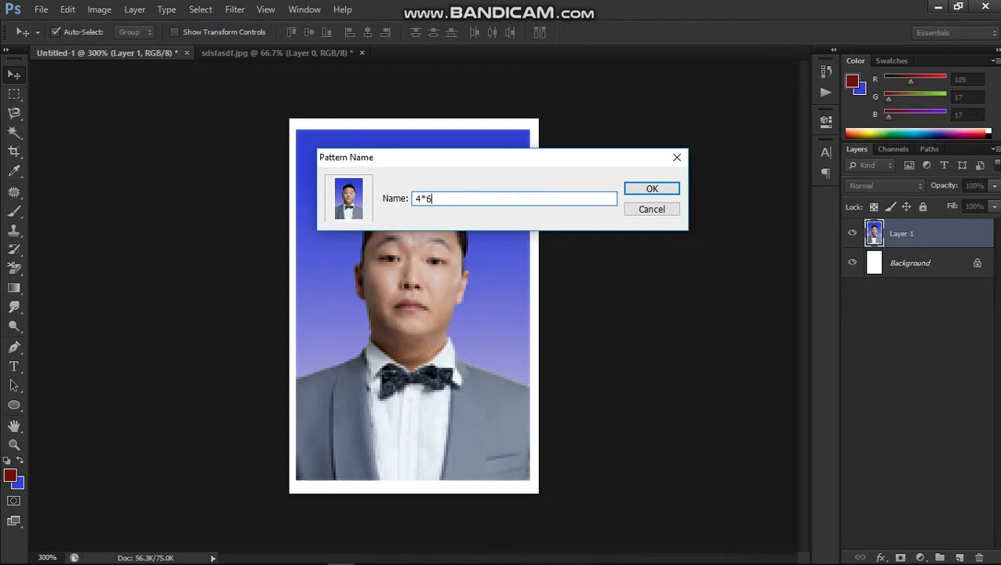
click(672, 191)
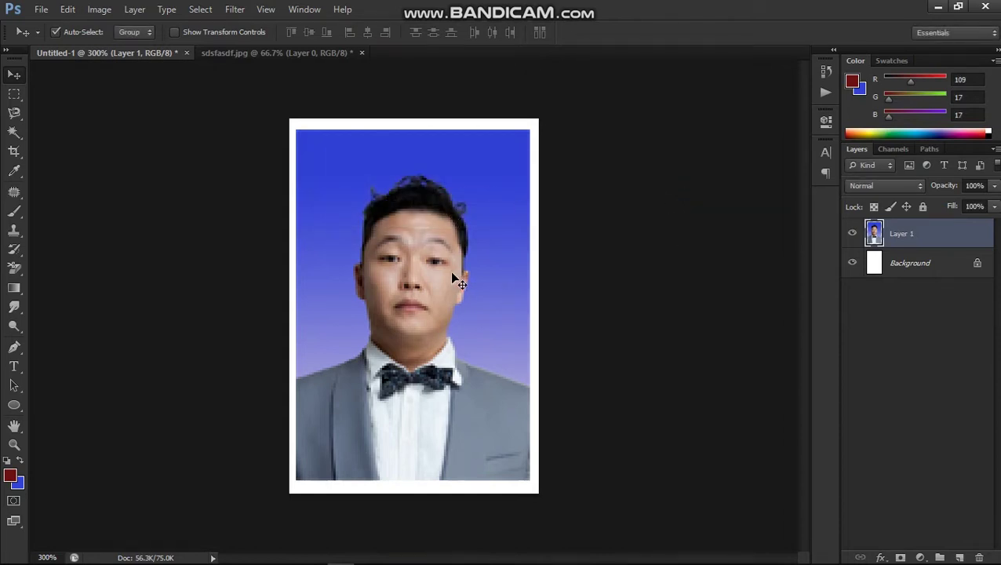
Create a new blank document 12 cm wide and 12 cm high.
click(41, 9)
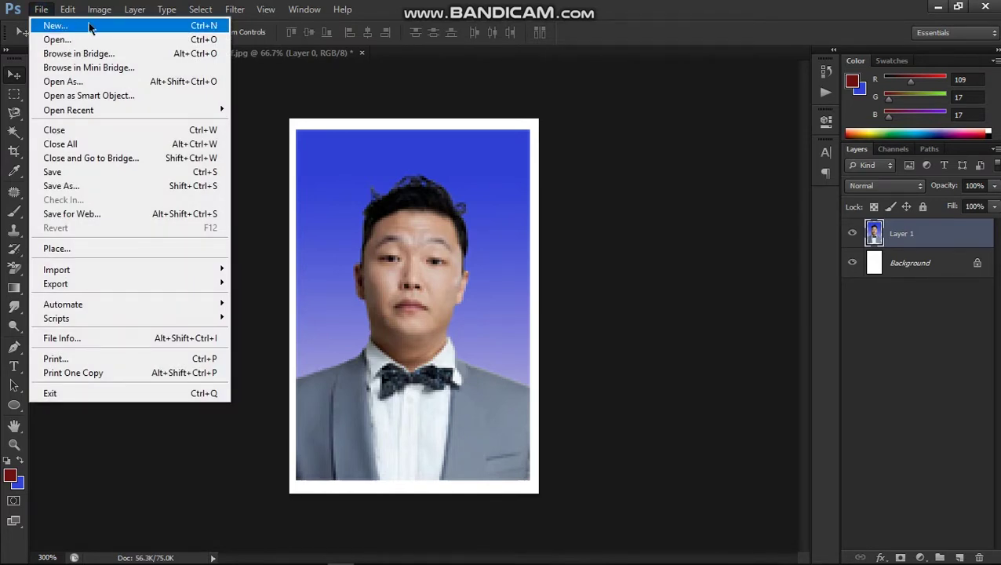
click(118, 28)
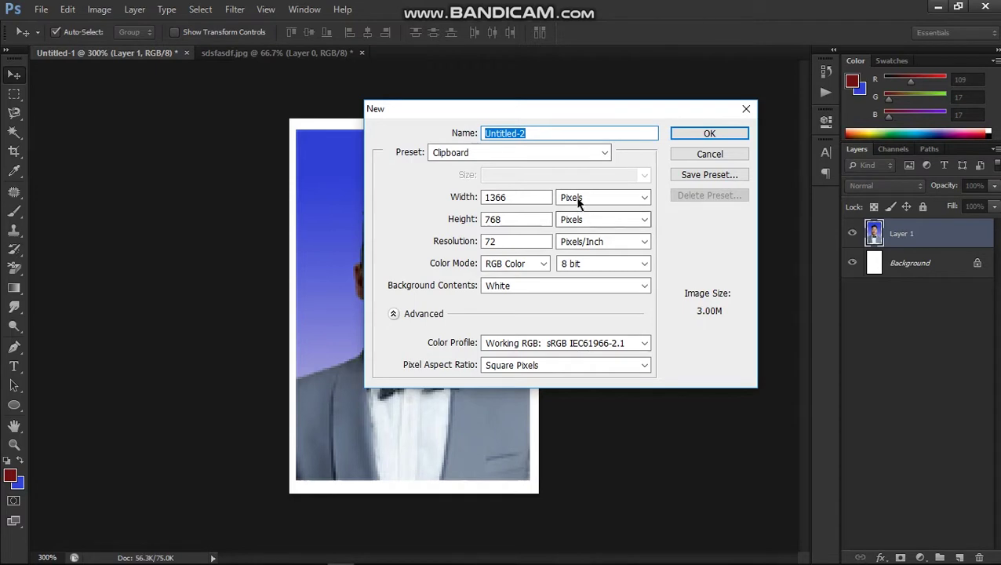
click(592, 197)
click(583, 236)
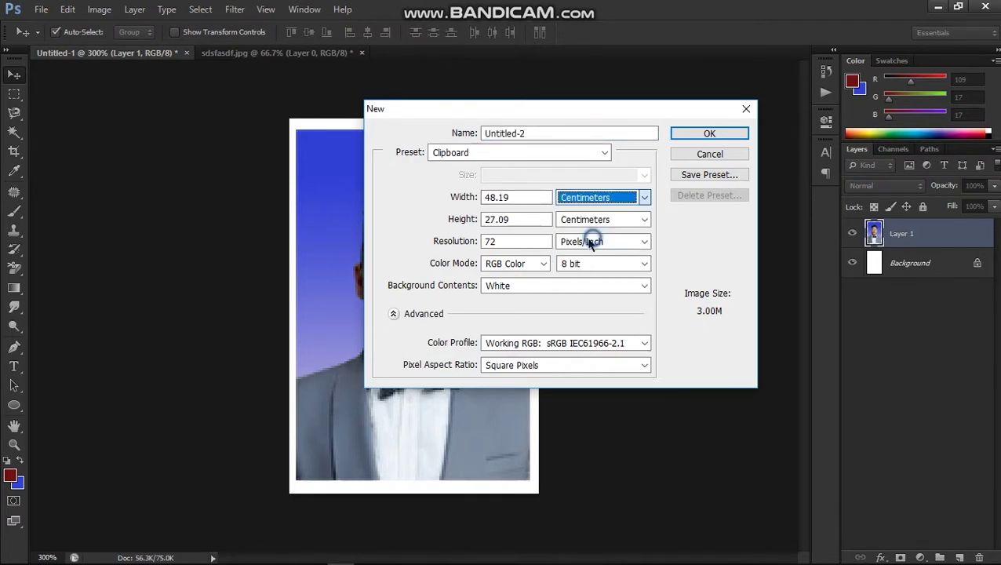
double_click(511, 198)
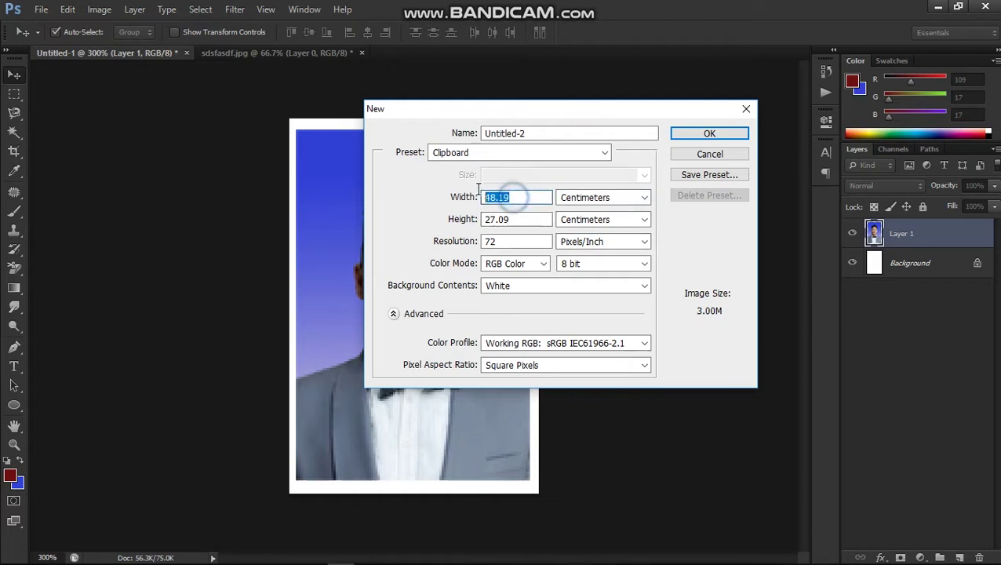
text(12)
double_click(522, 219)
text(12)
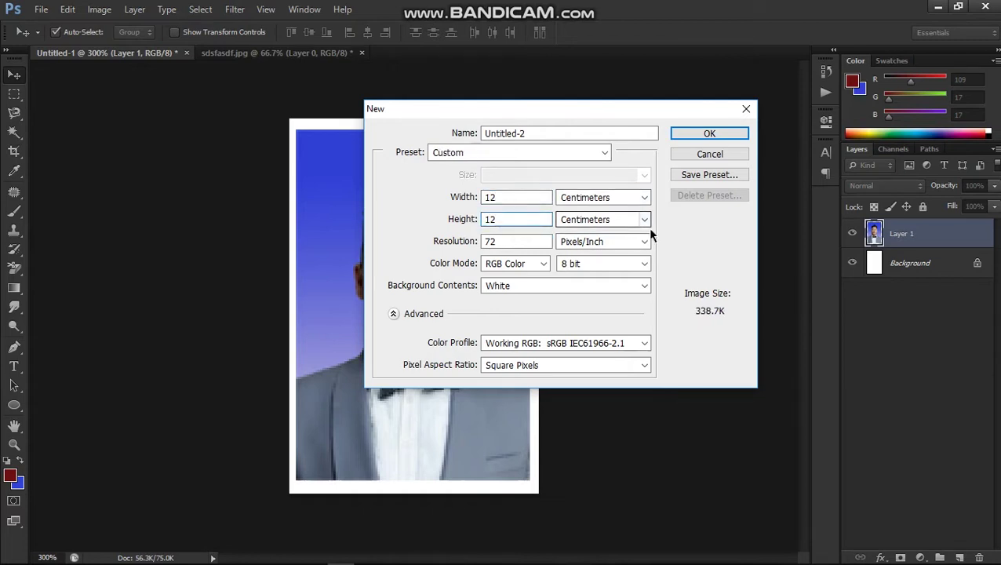
click(709, 133)
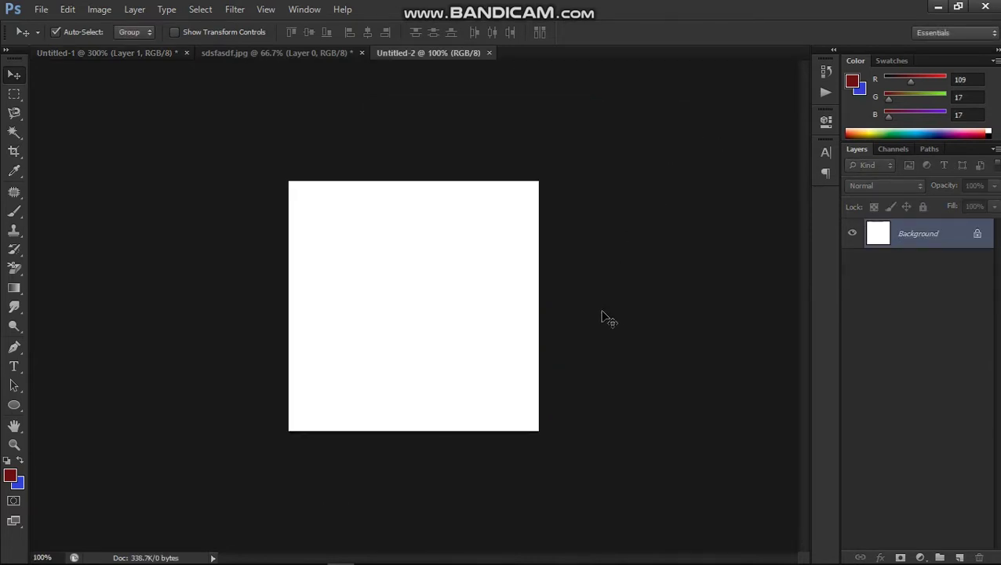
click(598, 306)
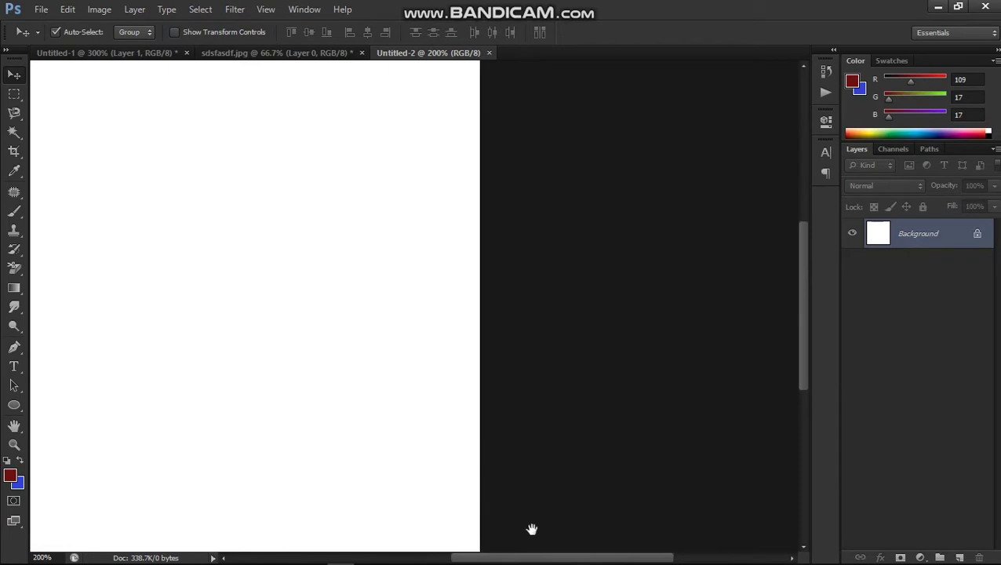
drag(530, 559, 490, 560)
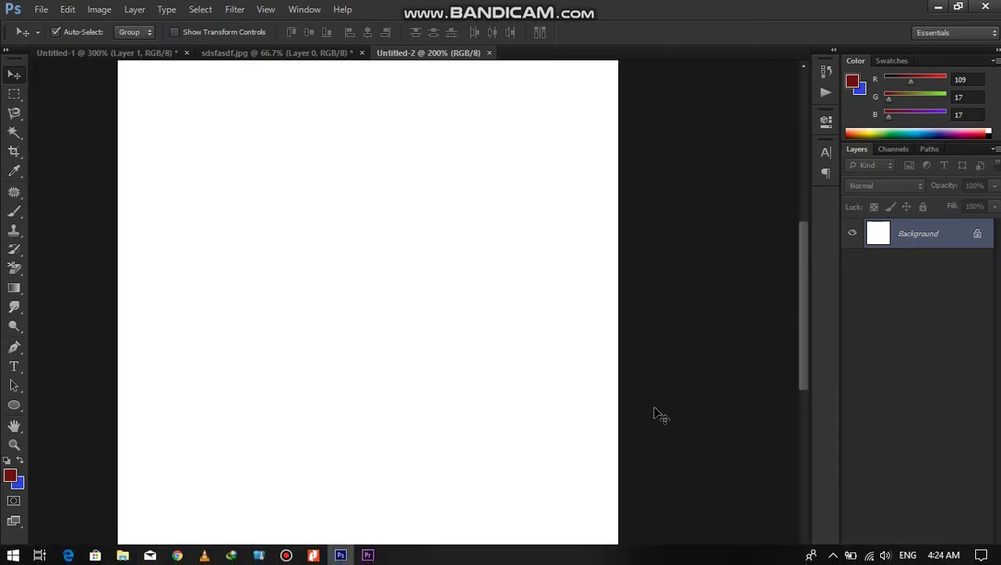
mouse_move(798, 288)
mouse_down()
mouse_move(797, 304)
mouse_move(796, 273)
mouse_move(790, 288)
mouse_up()
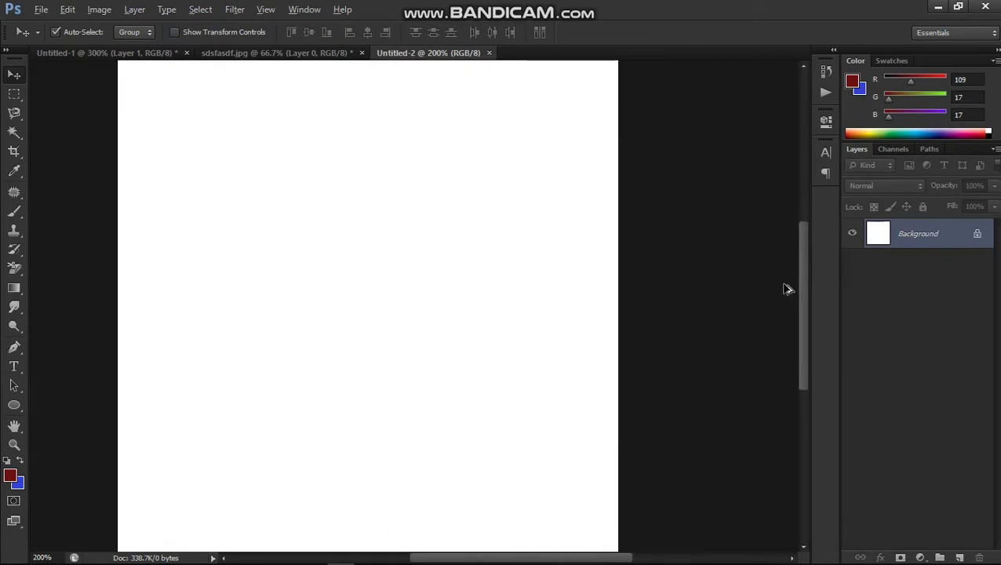
alt+click(770, 284)
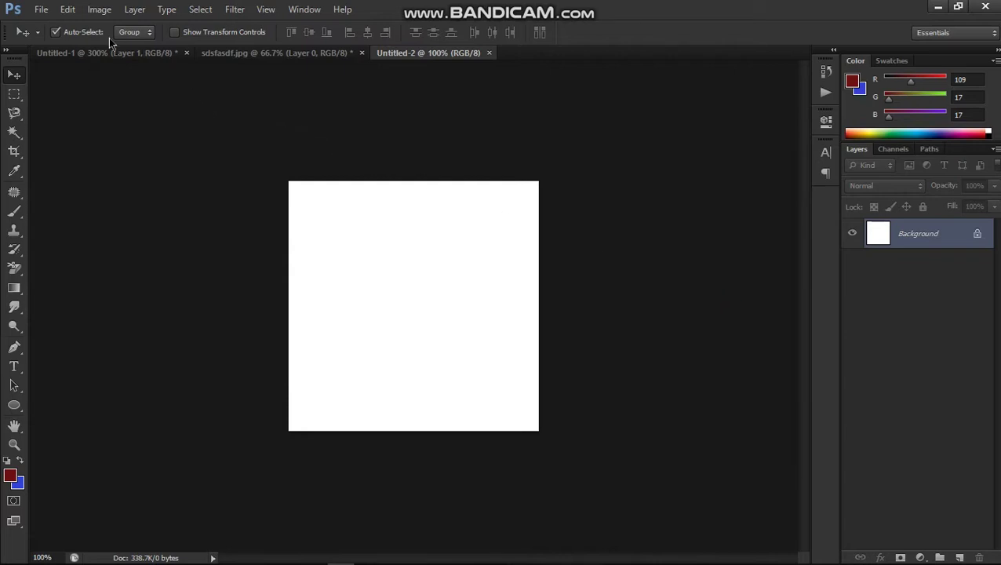
Fill the blank 12 x 12 cm canvas with the newly defined 4*6 photo pattern.
click(68, 8)
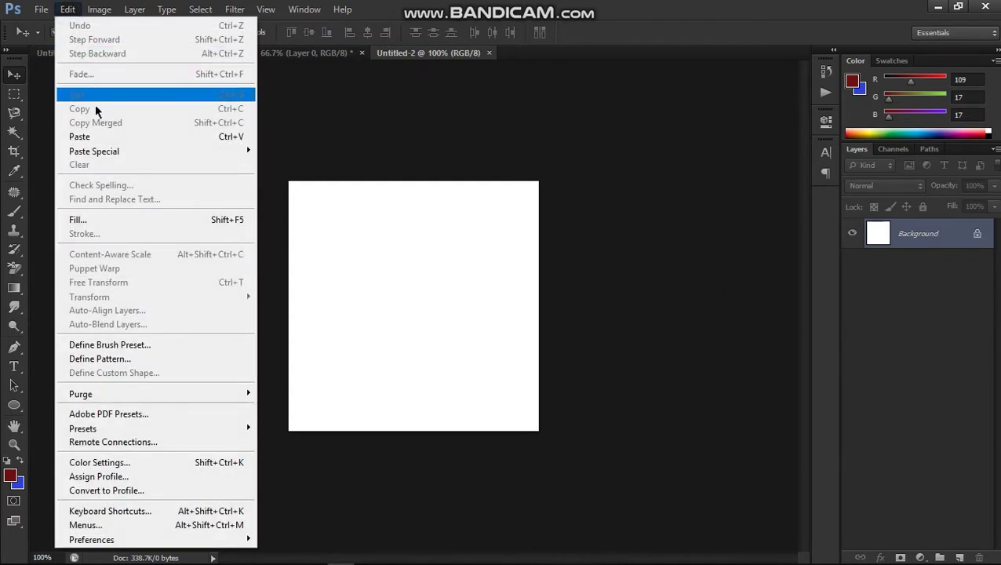
click(217, 222)
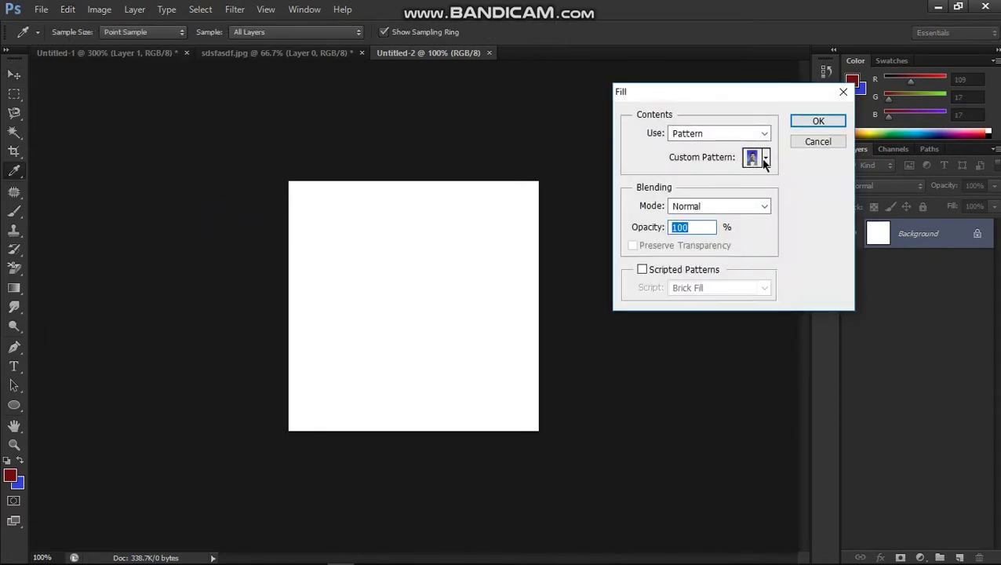
click(766, 159)
click(756, 219)
click(826, 123)
click(826, 123)
key(v)
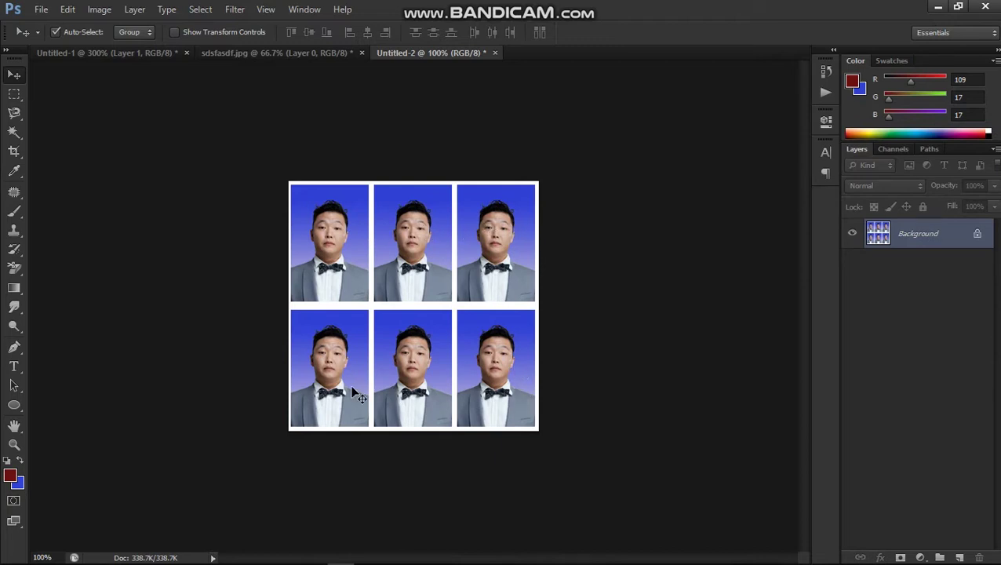
Detach the Untitled-2 photo sheet into a floating window and make Untitled-1 the active document.
drag(438, 55, 773, 274)
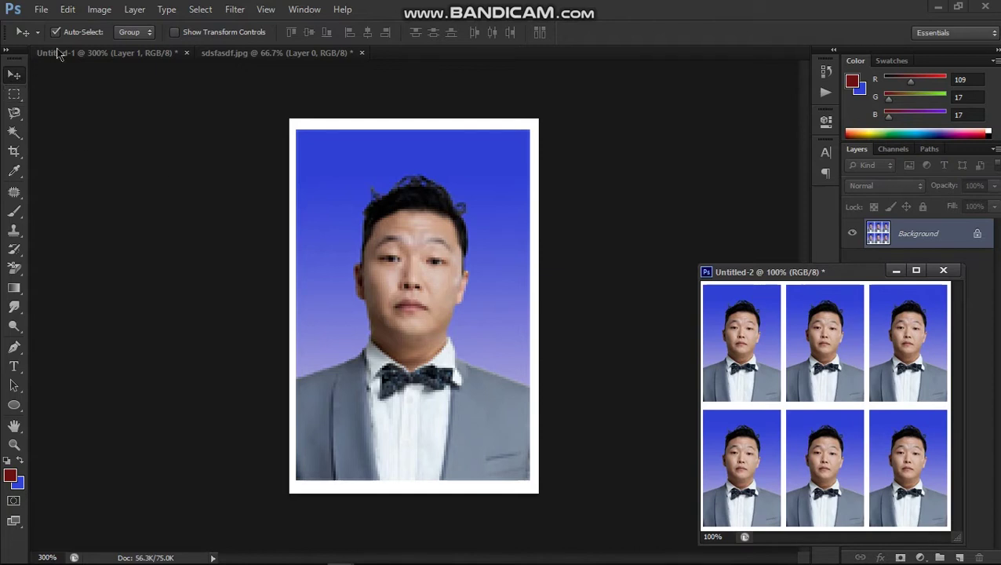
click(68, 10)
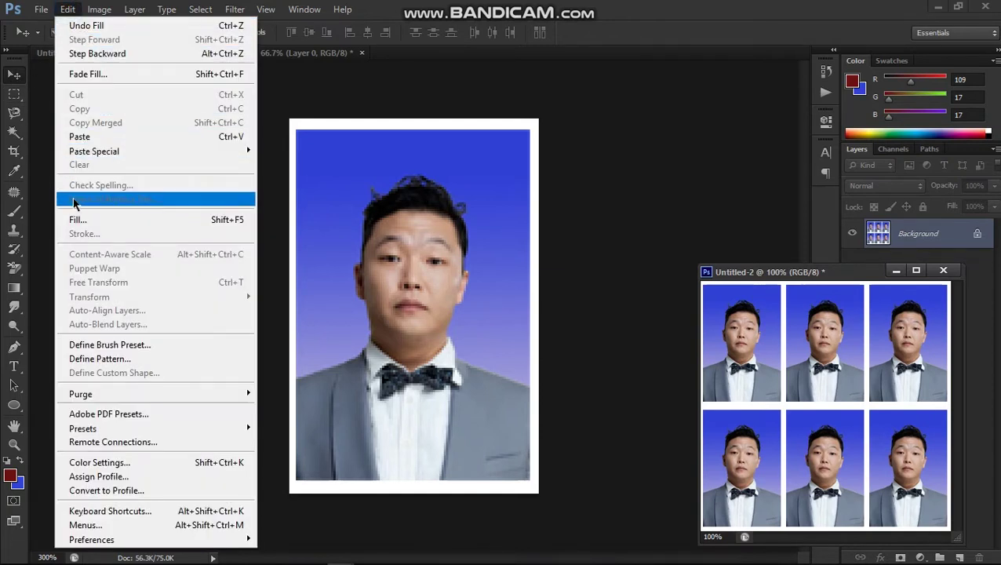
click(79, 137)
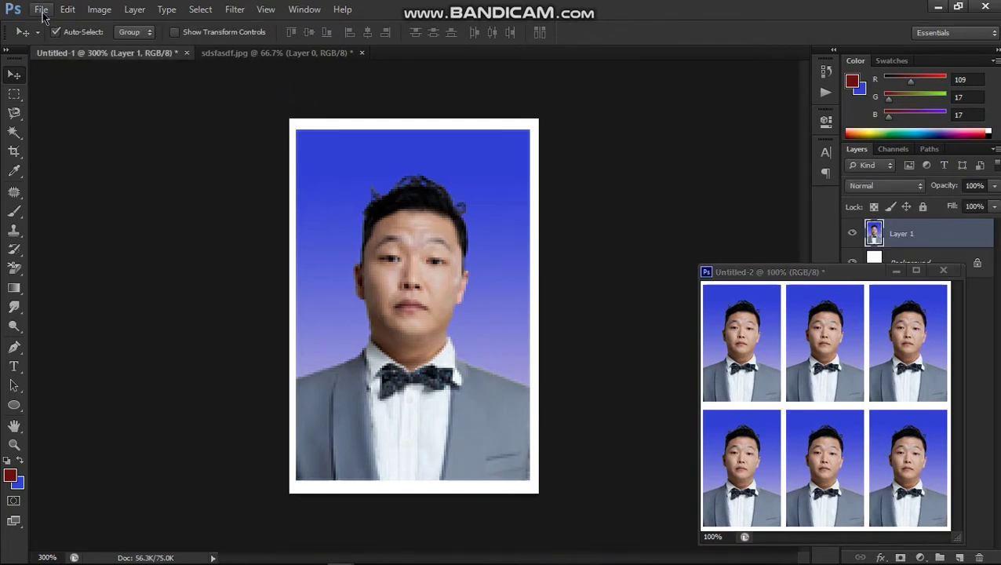
Create a new blank document 16 cm wide and 12 cm high.
click(41, 9)
click(71, 27)
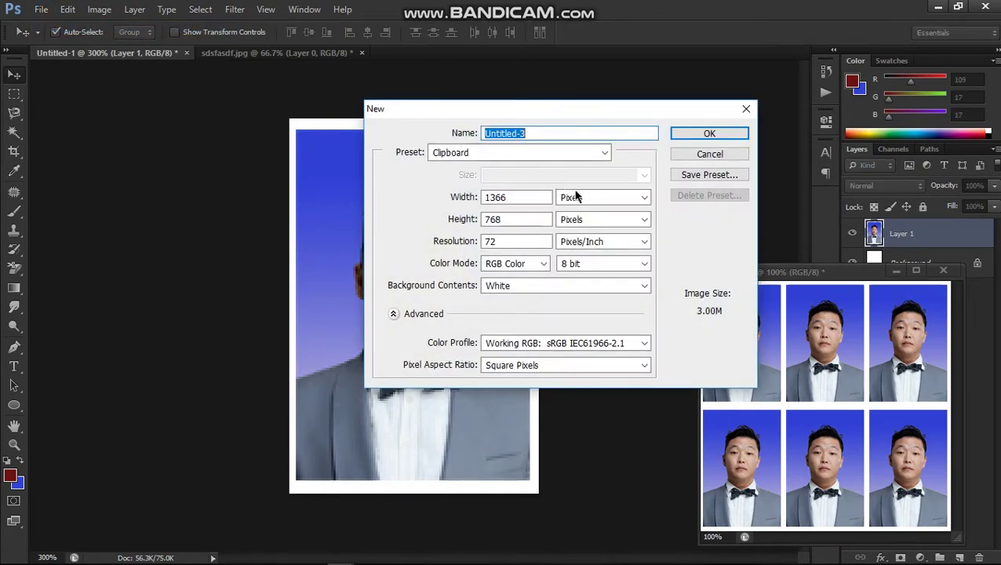
click(577, 197)
click(579, 233)
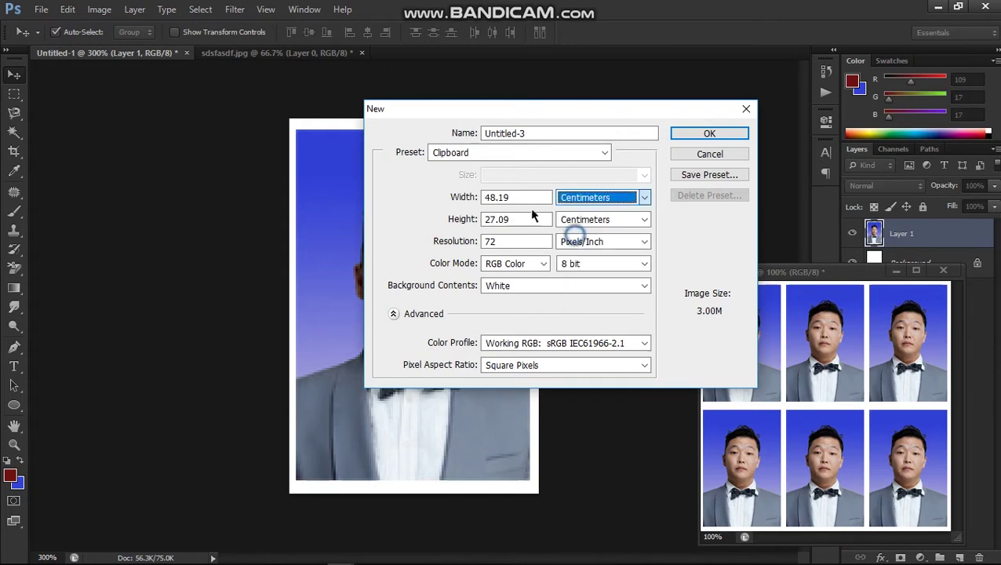
double_click(520, 196)
text(16)
double_click(514, 217)
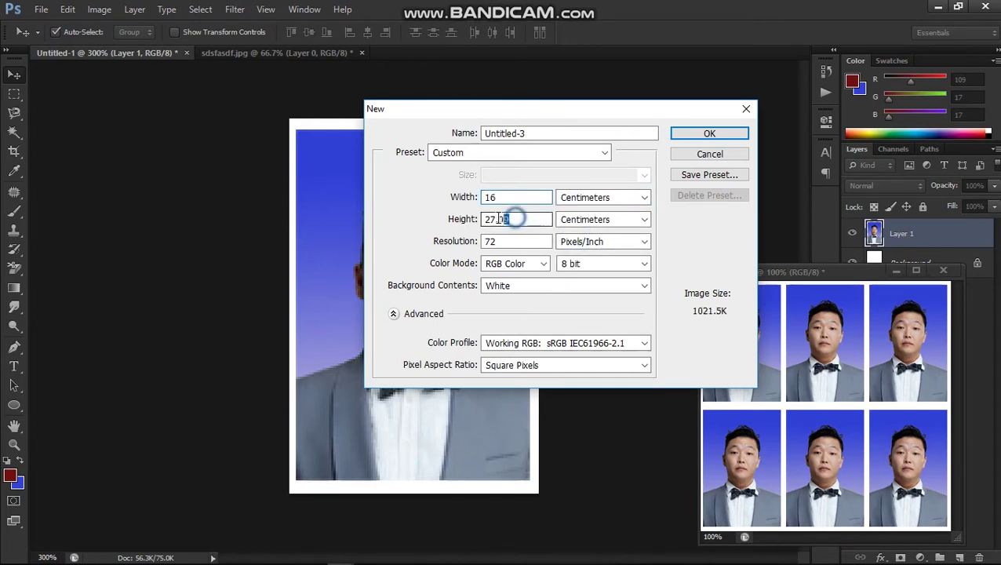
text(12)
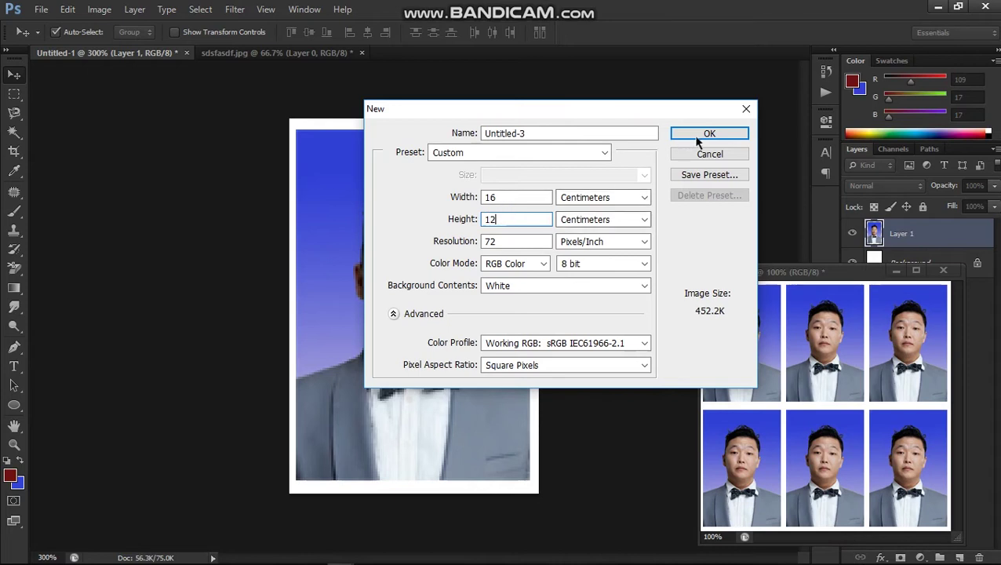
click(699, 135)
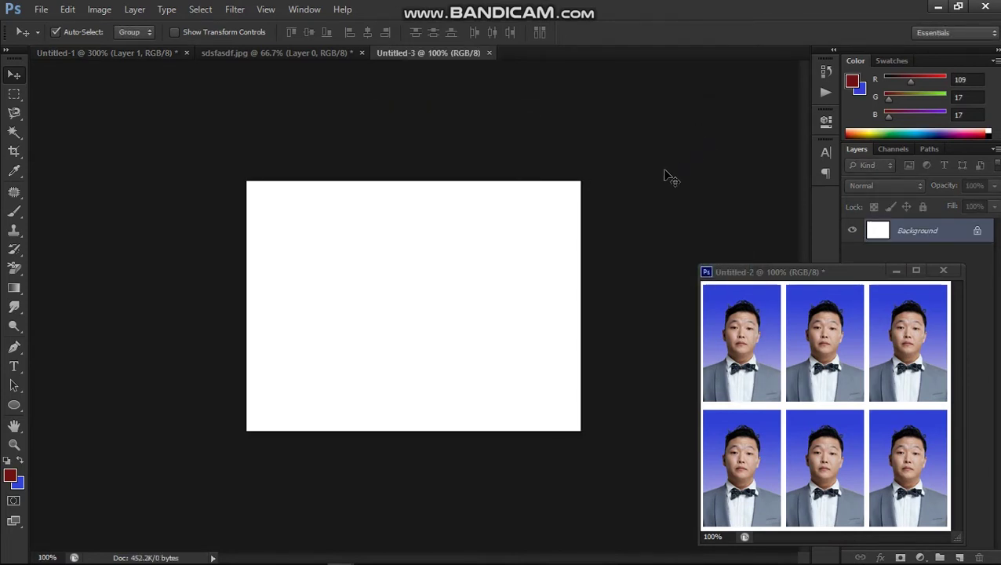
Fill the 16 x 12 cm canvas with the 4*6 photo pattern and detach its document into a floating window.
click(68, 9)
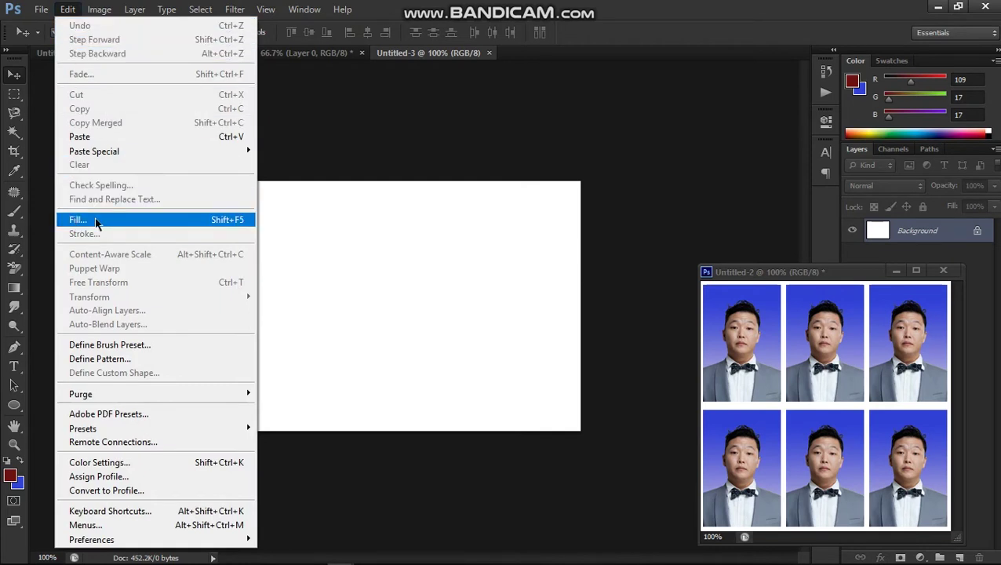
click(211, 224)
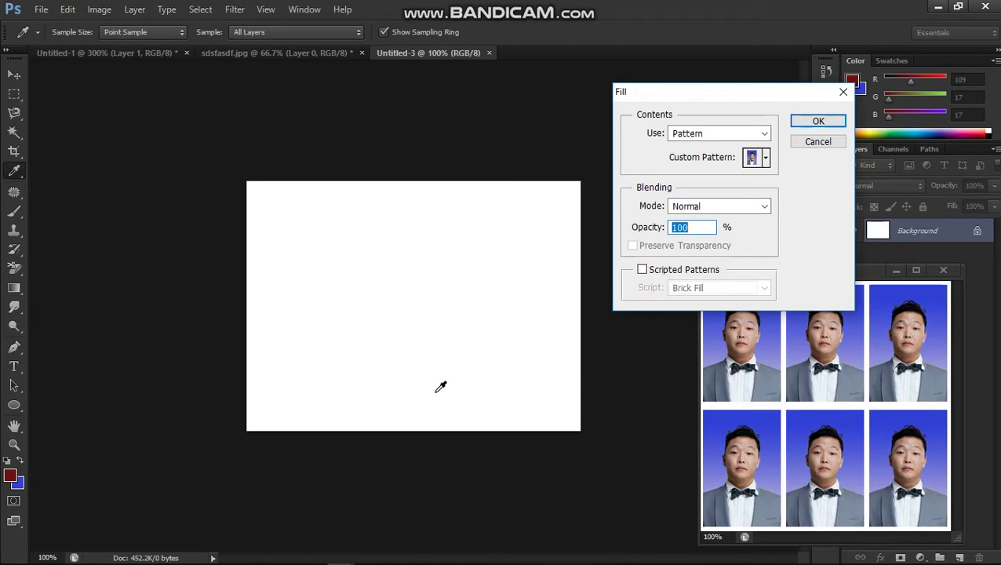
click(769, 158)
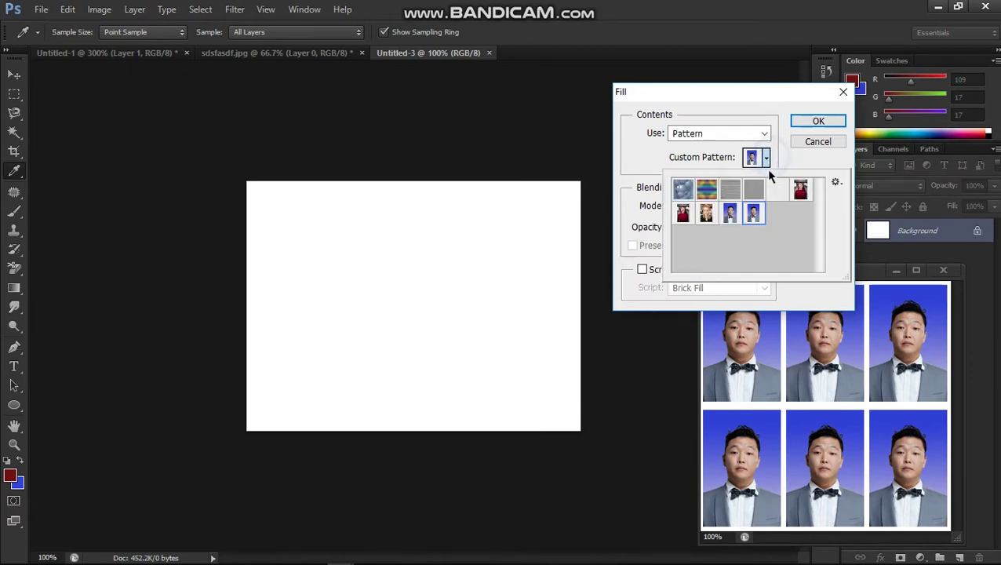
click(809, 120)
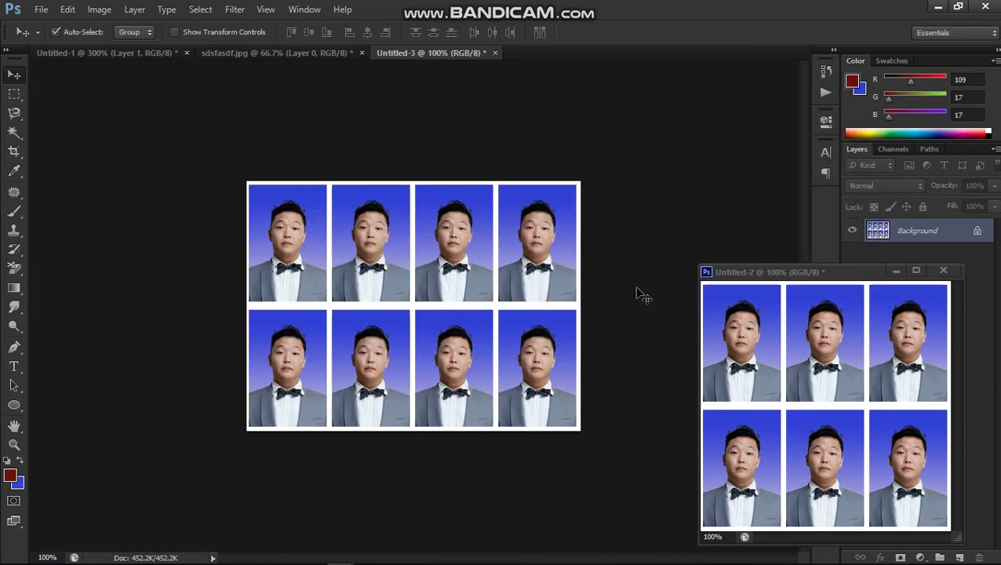
drag(429, 55, 762, 25)
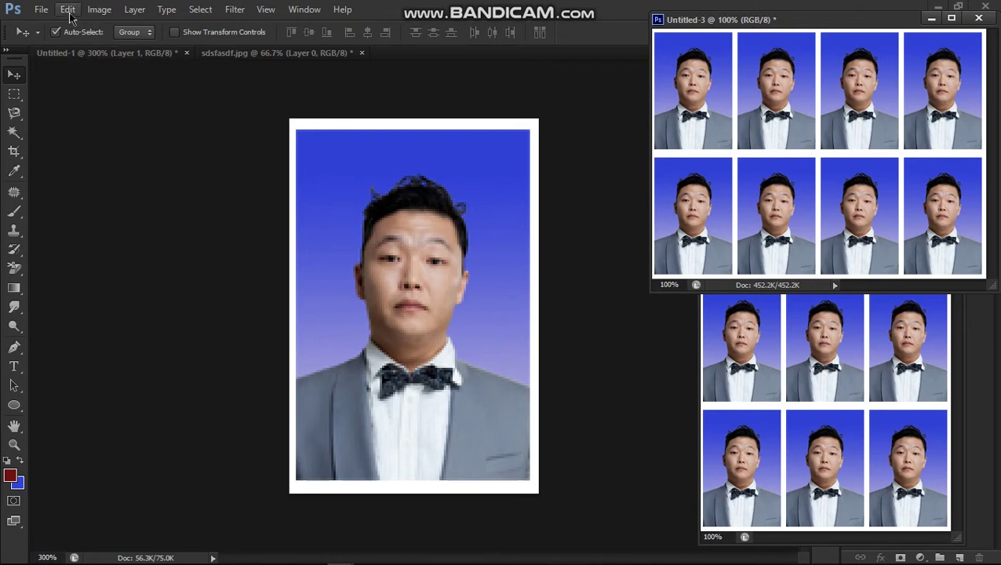
Create a new blank document 16 cm wide and 18 cm high.
click(41, 9)
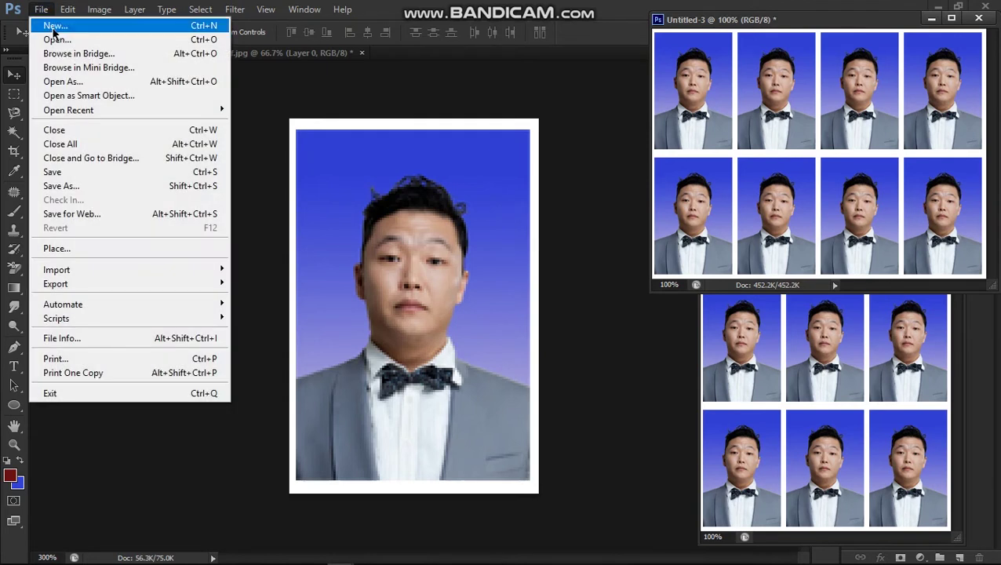
click(47, 25)
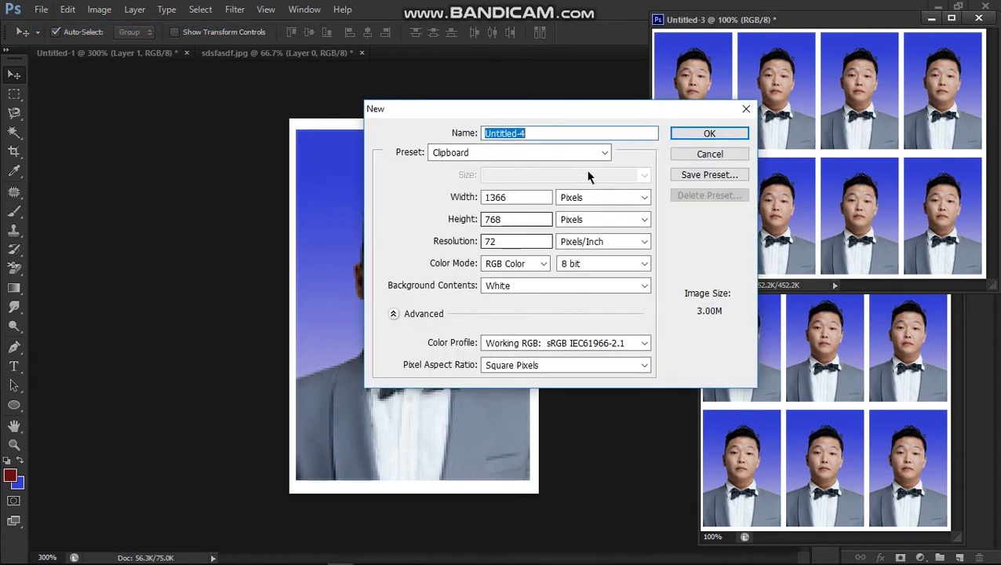
click(598, 197)
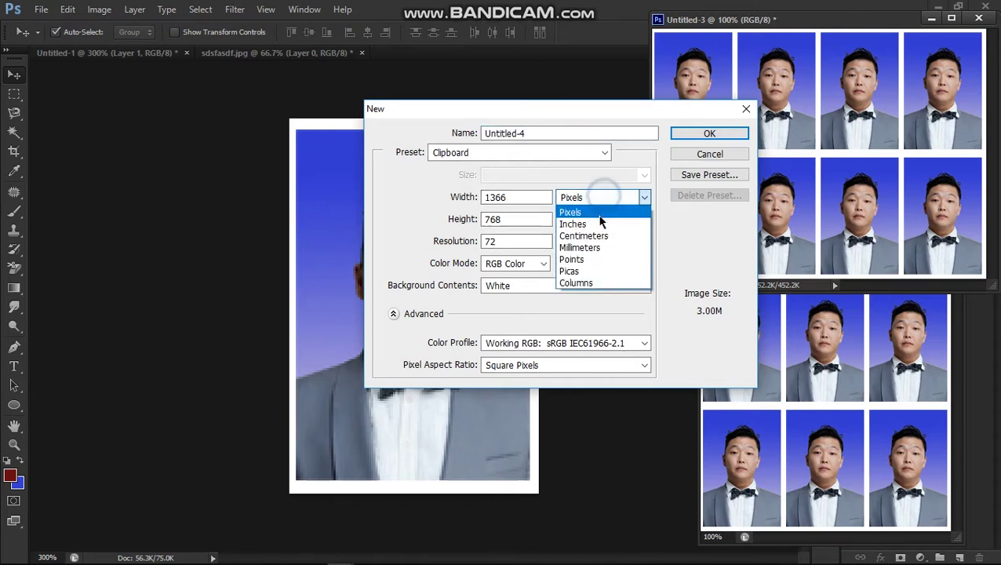
click(598, 237)
drag(534, 197, 480, 197)
text(16)
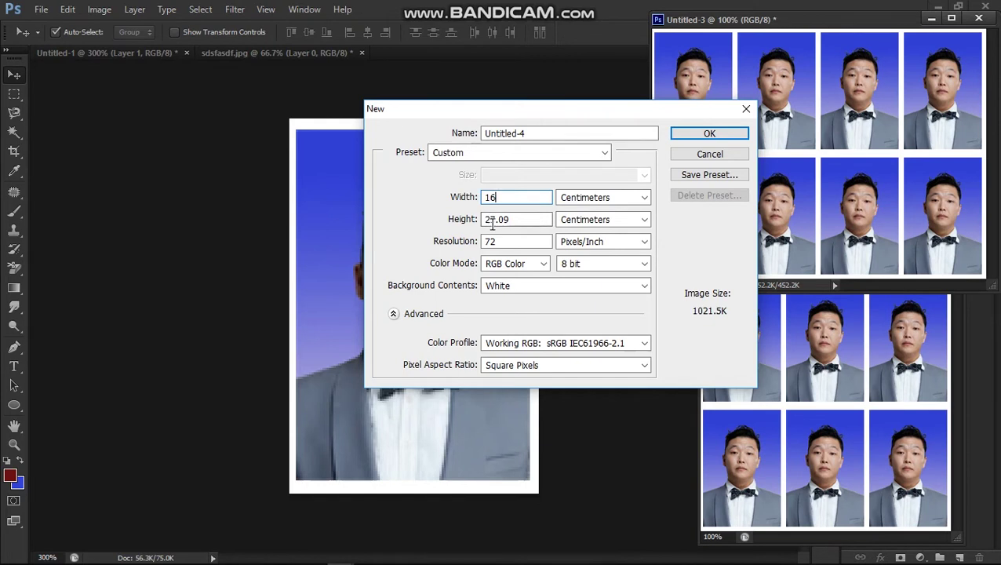
drag(516, 218, 478, 222)
text(18)
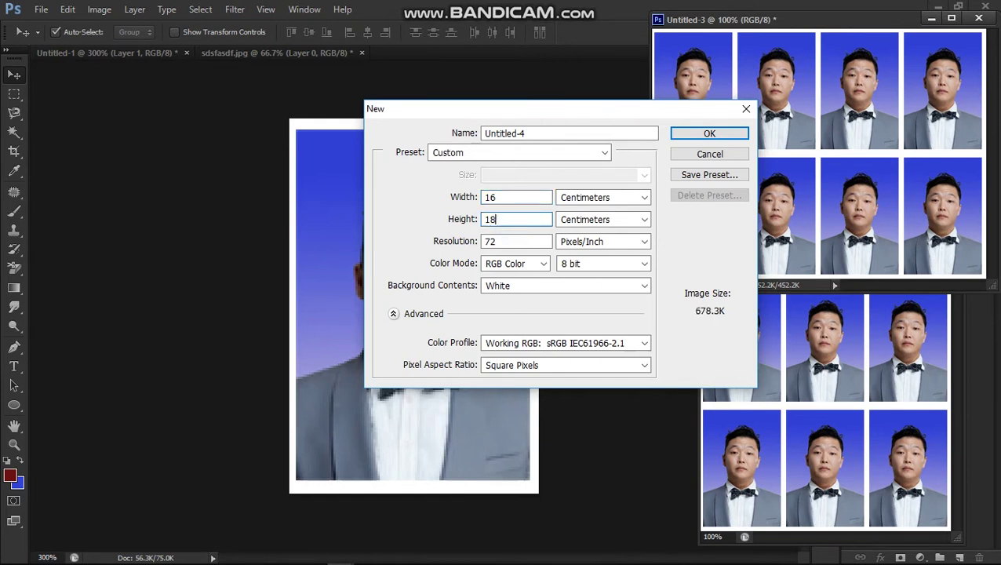
click(688, 135)
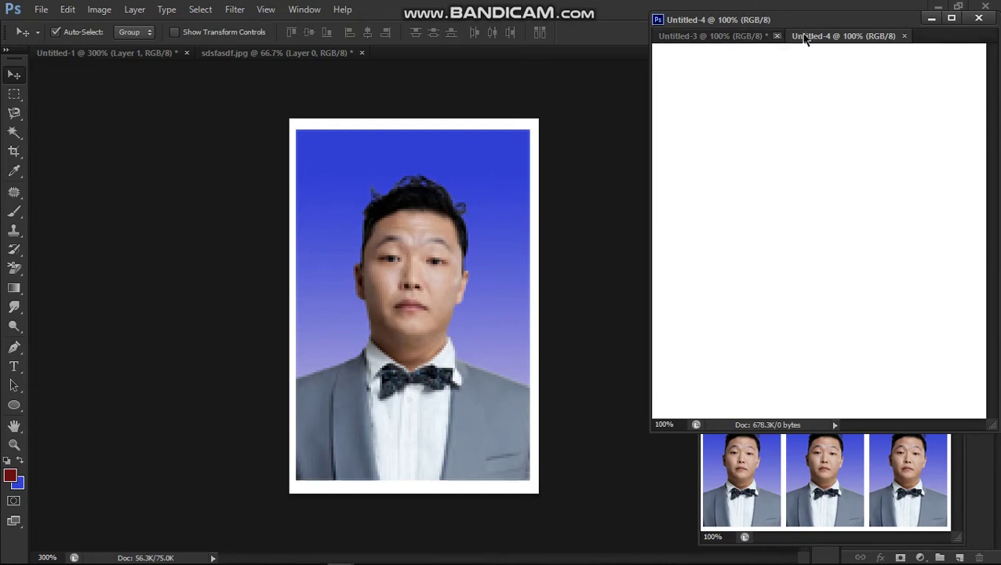
Detach the blank 16 x 18 cm document into a floating window and fill its canvas with the 4*6 photo pattern.
drag(822, 40, 278, 114)
drag(414, 99, 339, 99)
click(67, 8)
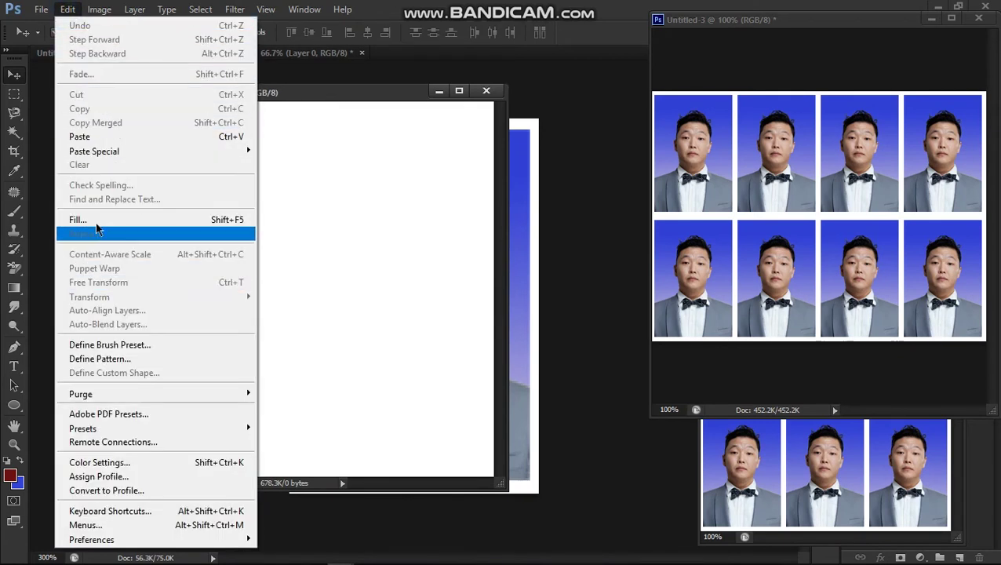
click(214, 220)
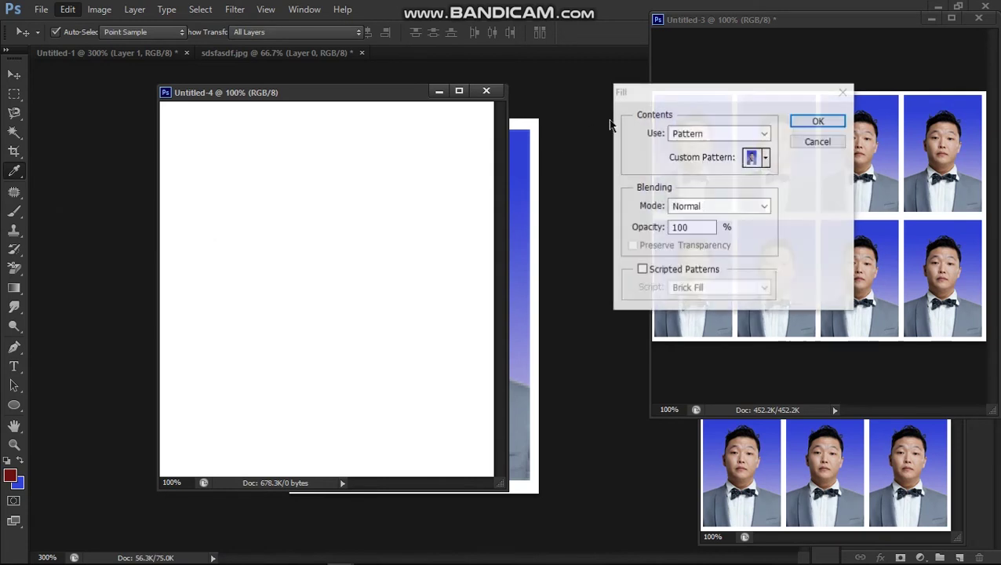
click(769, 158)
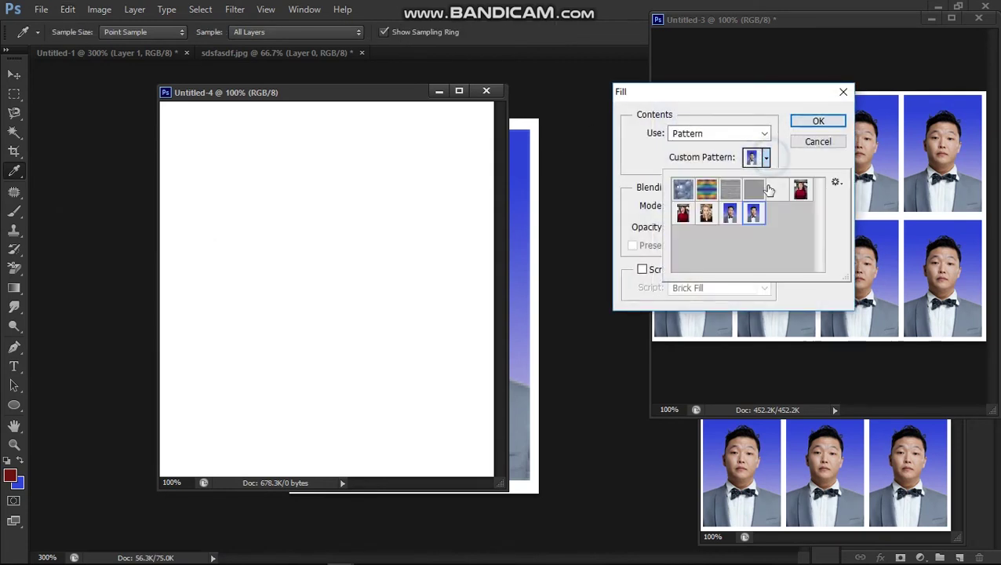
click(754, 215)
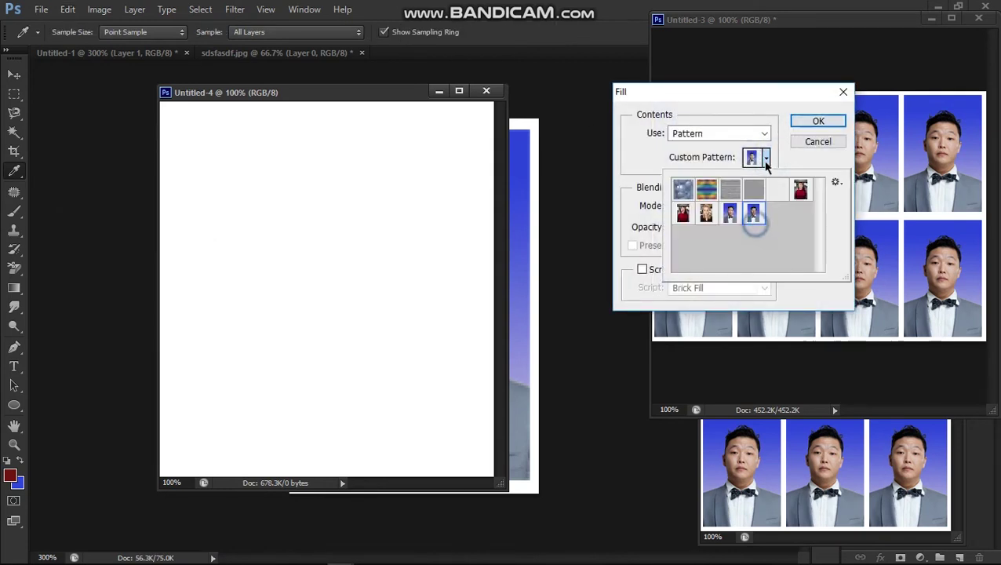
click(812, 124)
click(815, 122)
key(v)
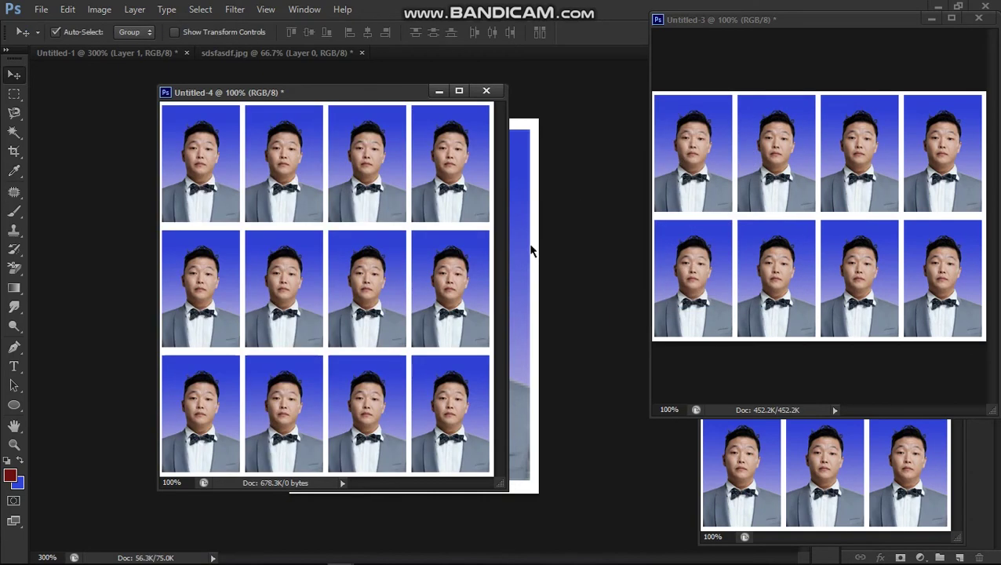
Arrange the floating Untitled-4, Untitled-3 and Untitled-2 photo sheets side by side for comparison.
drag(349, 98, 223, 134)
drag(705, 19, 442, 133)
drag(812, 272, 841, 139)
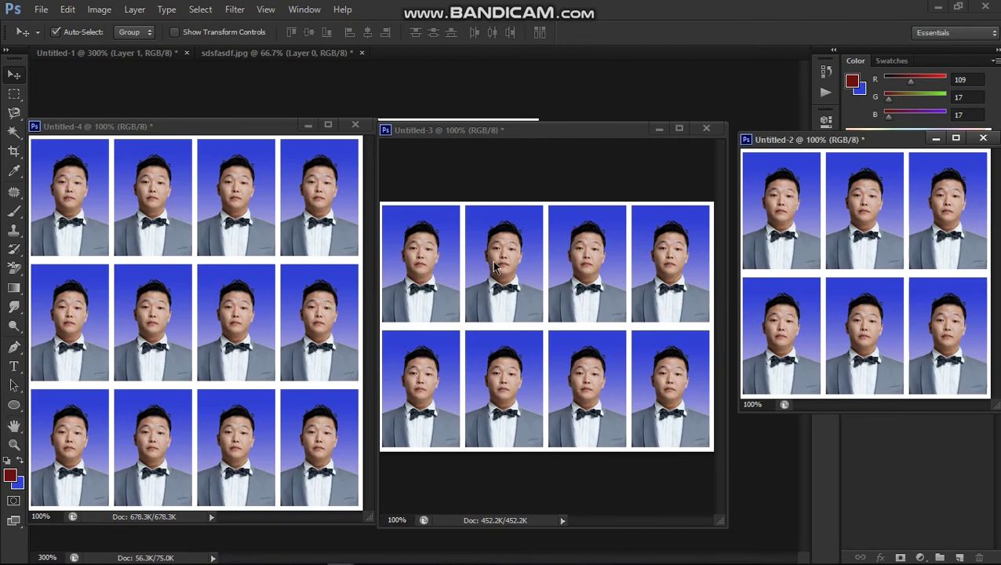
Minimize Photoshop to show the Windows desktop and refresh the desktop.
click(938, 7)
right_click(411, 101)
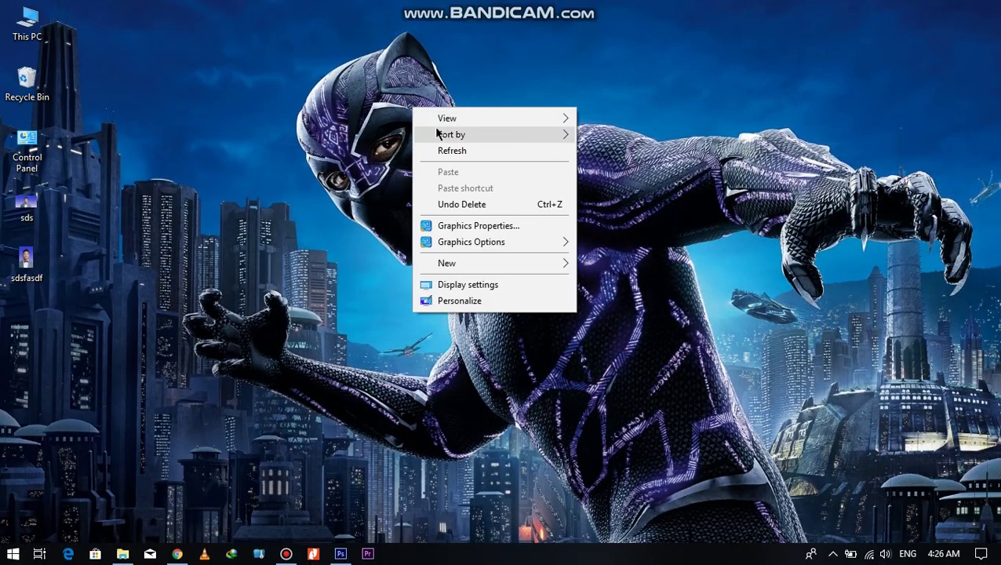
click(437, 147)
right_click(425, 104)
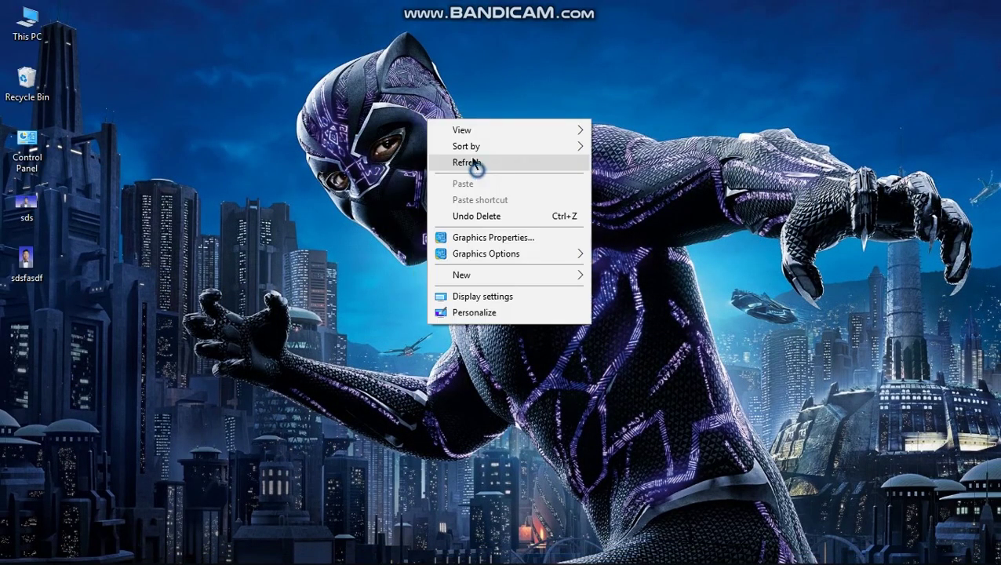